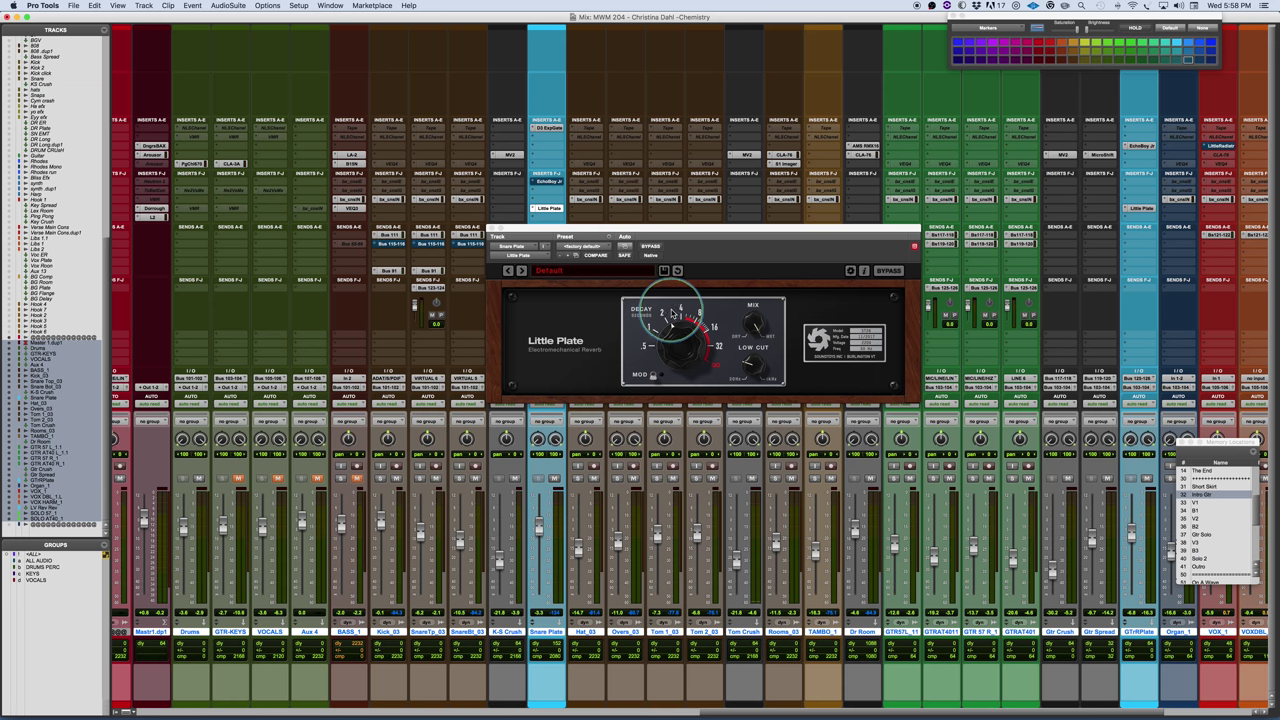
Sweep the snare plate's Little Plate decay, then turn it back down to a short setting.
{"action": "mouse_move", "coordinate": [689, 311]}
{"action": "left_mouse_down"}
{"action": "mouse_move", "coordinate": [688, 323]}
{"action": "mouse_move", "coordinate": [684, 300]}
{"action": "mouse_move", "coordinate": [696, 311]}
{"action": "left_mouse_up"}
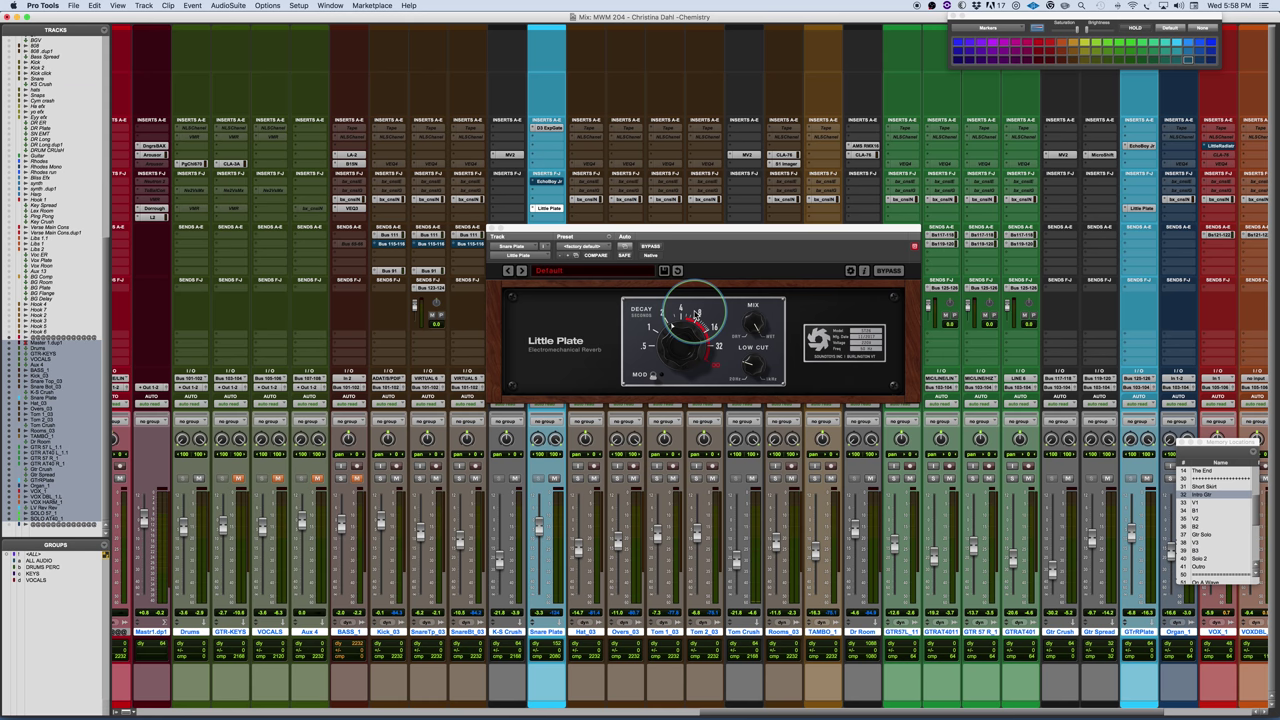
{"action": "left_click_drag", "start_coordinate": [694, 300], "coordinate": [675, 340]}
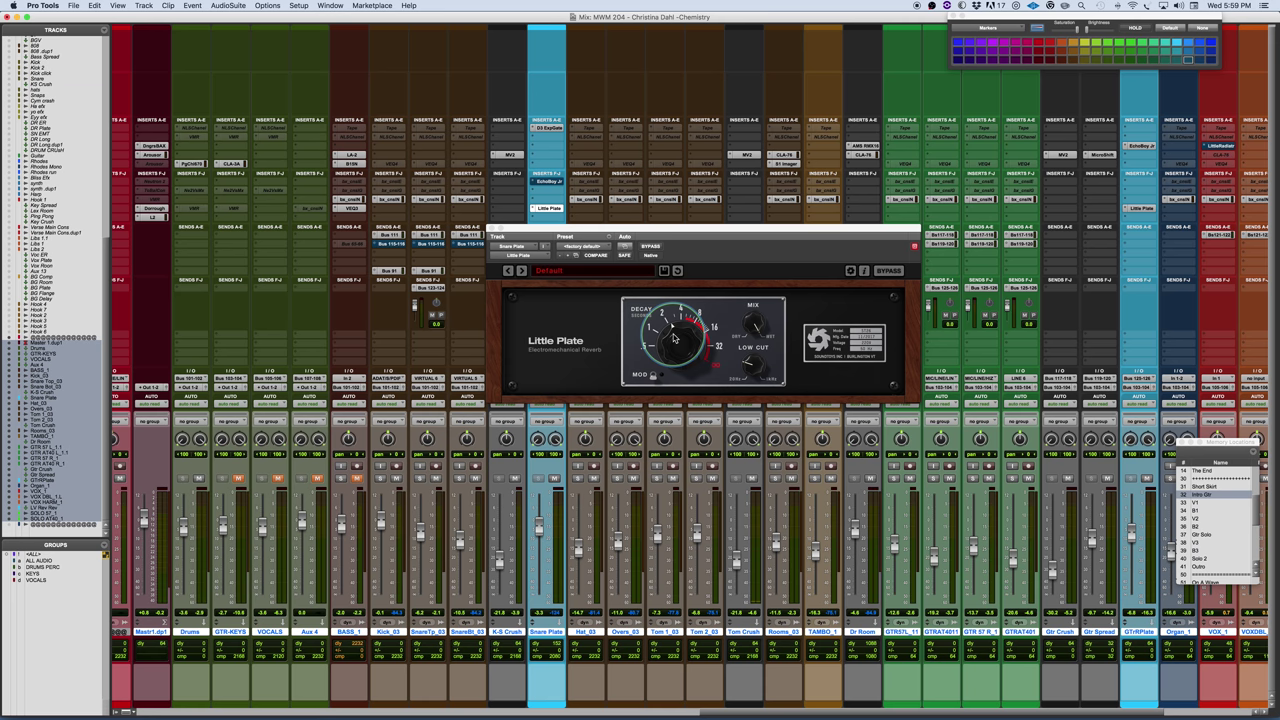
Rework the Little Plate decay time and change its low cut setting.
{"action": "left_click_drag", "start_coordinate": [674, 338], "coordinate": [698, 364]}
{"action": "left_click", "coordinate": [780, 362]}
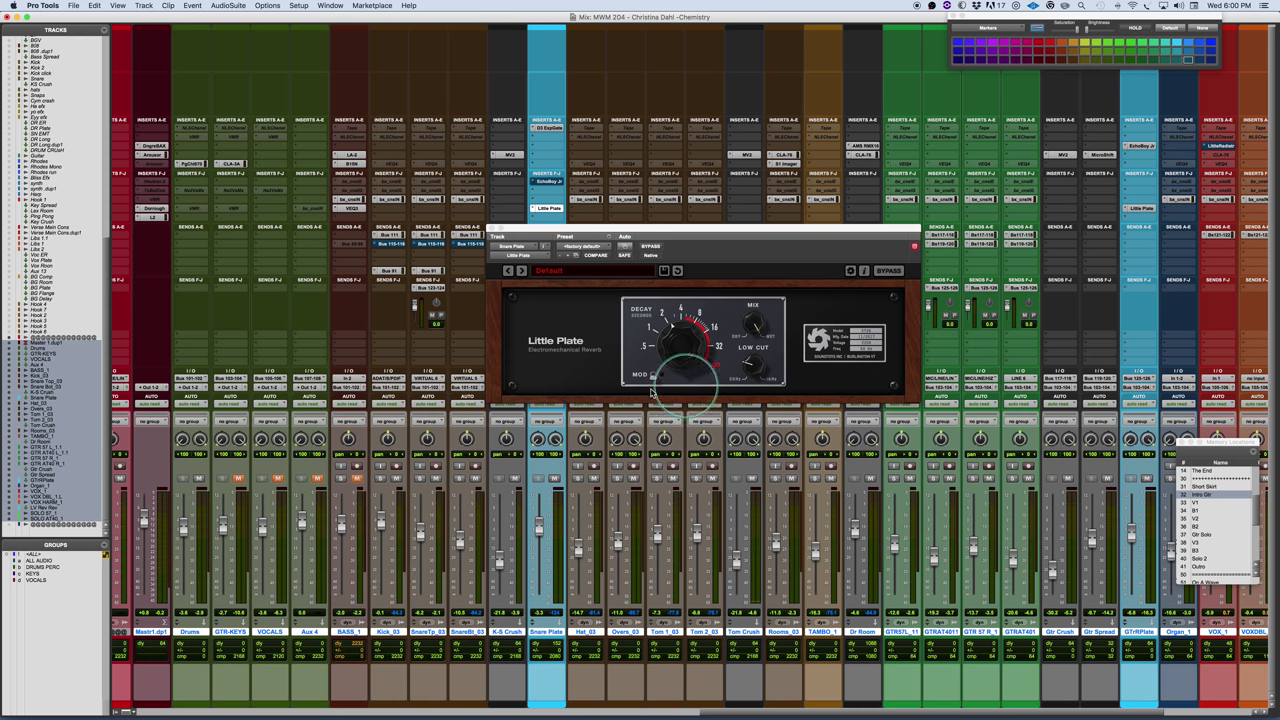
{"action": "left_click", "coordinate": [654, 376]}
{"action": "left_click", "coordinate": [654, 376]}
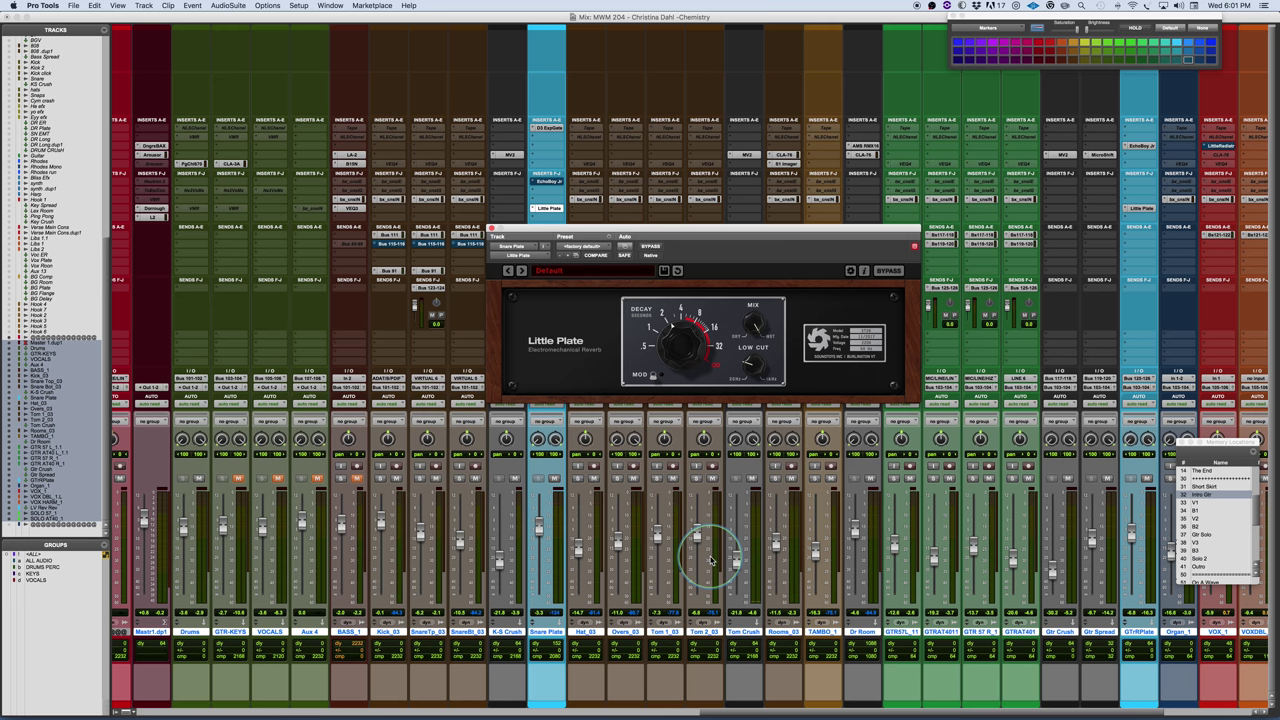
Move the Little Plate reverb window further right over the mixer.
{"action": "left_click_drag", "start_coordinate": [721, 233], "coordinate": [811, 227]}
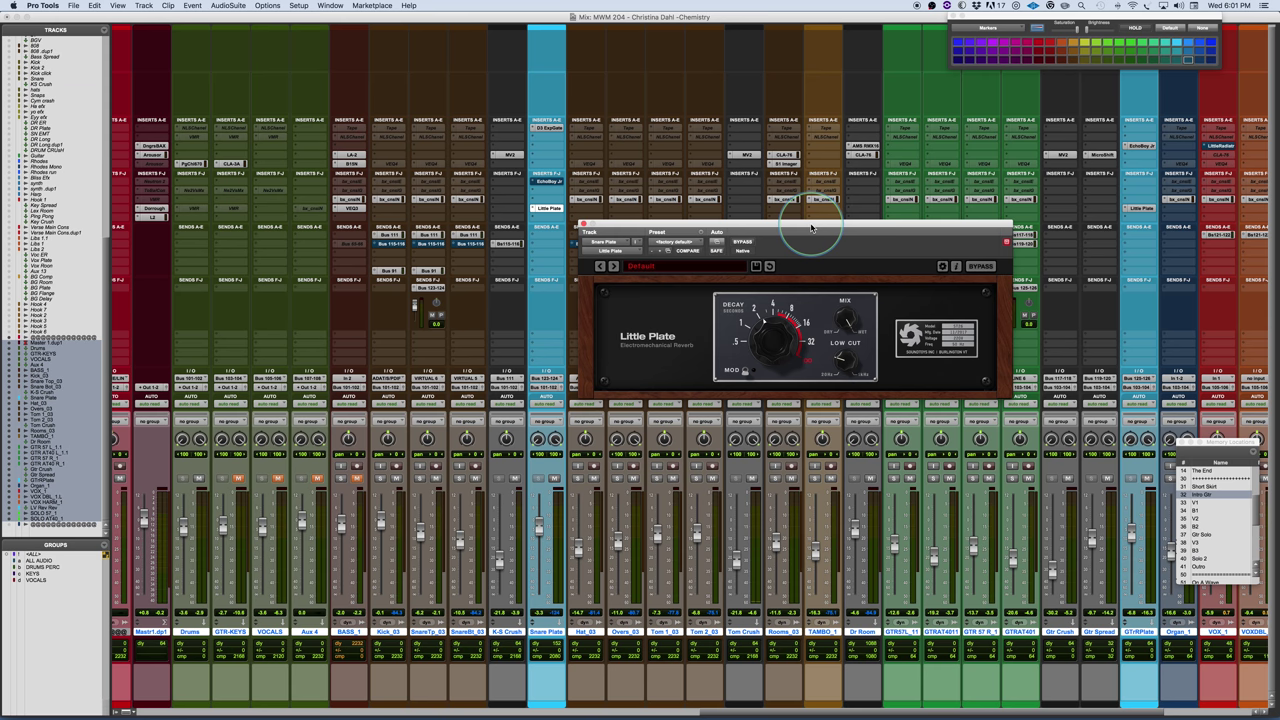
Shorten the decay to about 1–2 seconds, raise Snare Plate to -1.4, and retune during playback.
{"action": "left_click_drag", "start_coordinate": [772, 318], "coordinate": [767, 347]}
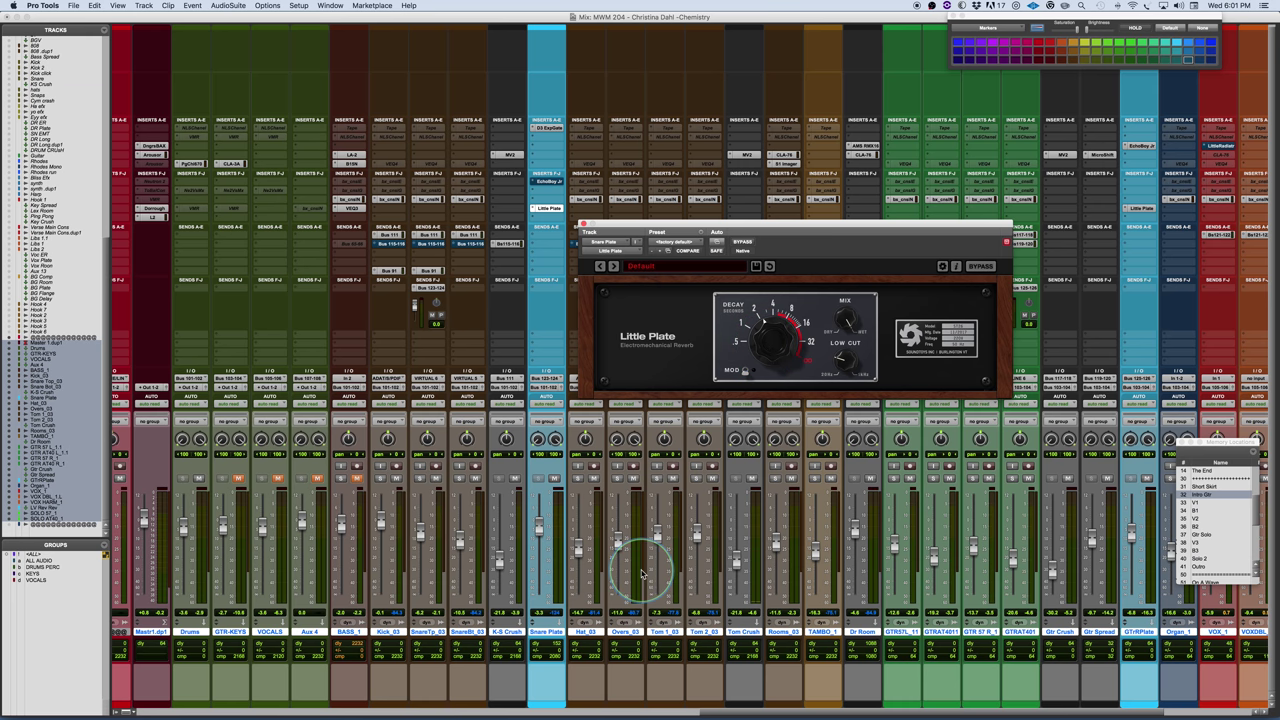
{"action": "left_click_drag", "start_coordinate": [537, 531], "coordinate": [537, 525]}
{"action": "key", "text": "space"}
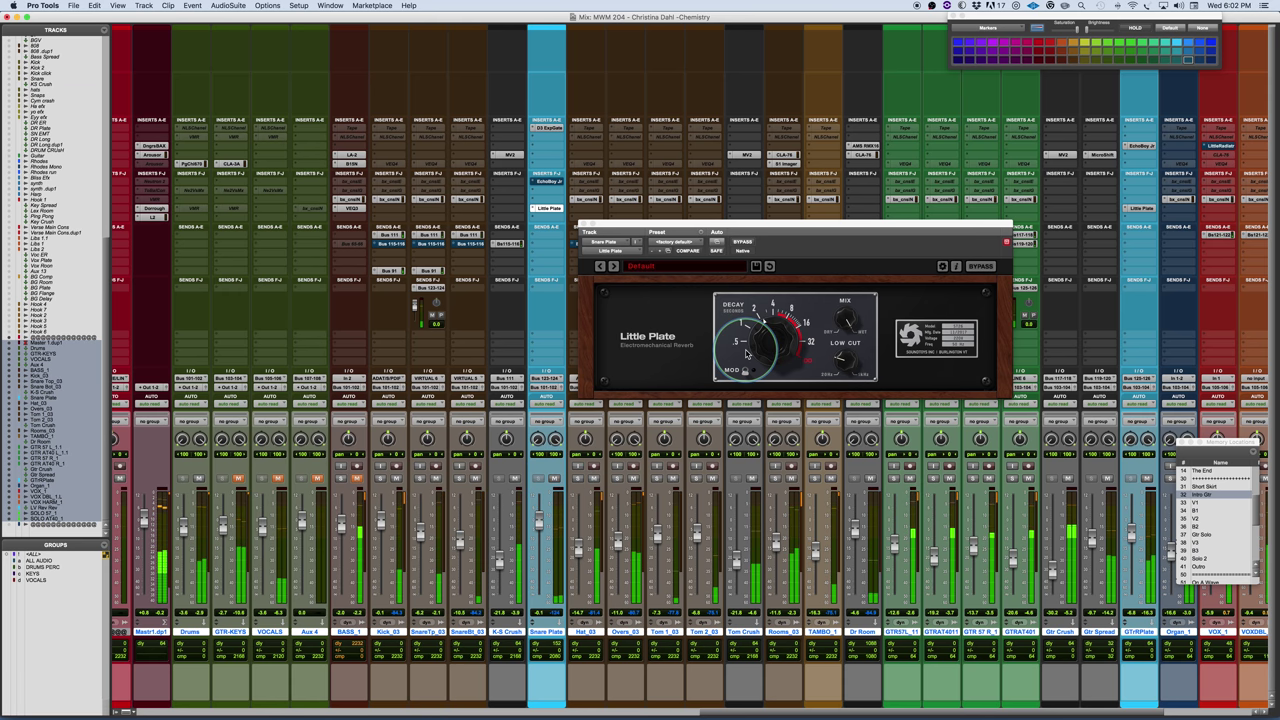
{"action": "left_click_drag", "start_coordinate": [821, 229], "coordinate": [798, 237]}
{"action": "mouse_move", "coordinate": [735, 365]}
{"action": "left_mouse_down"}
{"action": "mouse_move", "coordinate": [733, 378]}
{"action": "mouse_move", "coordinate": [741, 368]}
{"action": "left_mouse_up"}
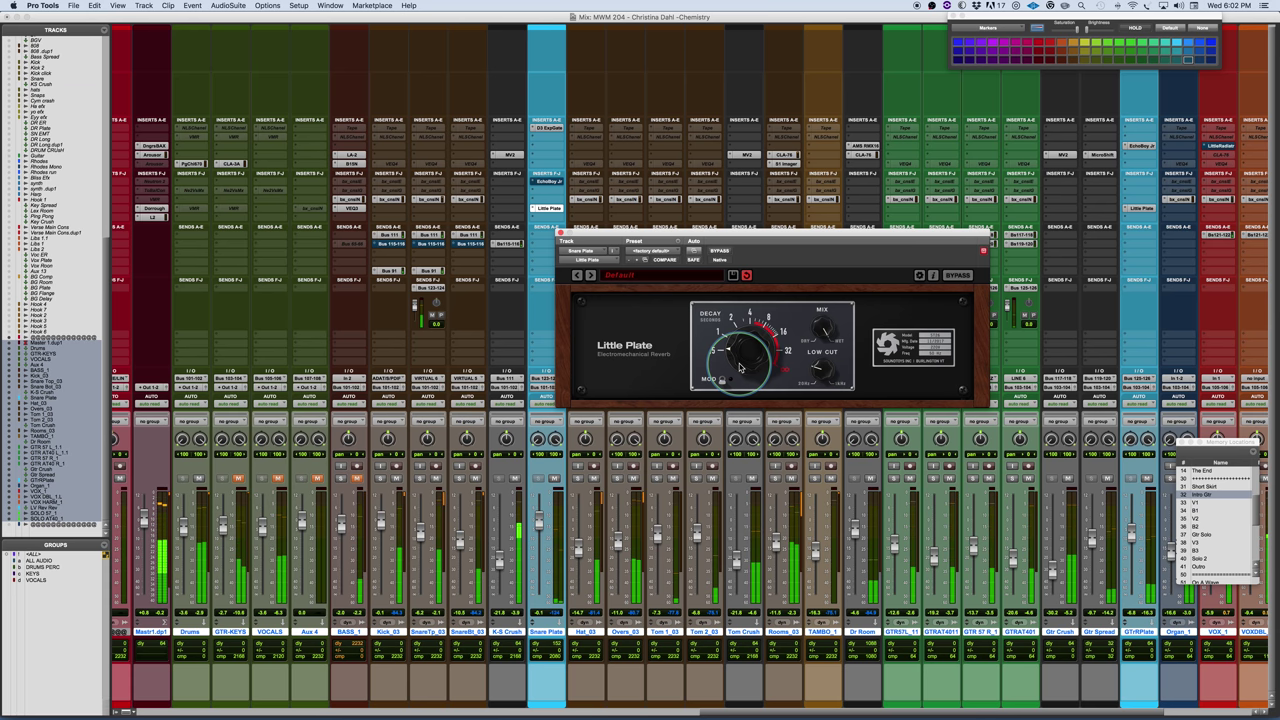
Sweep the Little Plate decay upward toward a 16–32 second tail while listening.
{"action": "mouse_move", "coordinate": [740, 368]}
{"action": "left_mouse_down"}
{"action": "mouse_move", "coordinate": [744, 326]}
{"action": "mouse_move", "coordinate": [745, 358]}
{"action": "left_mouse_up"}
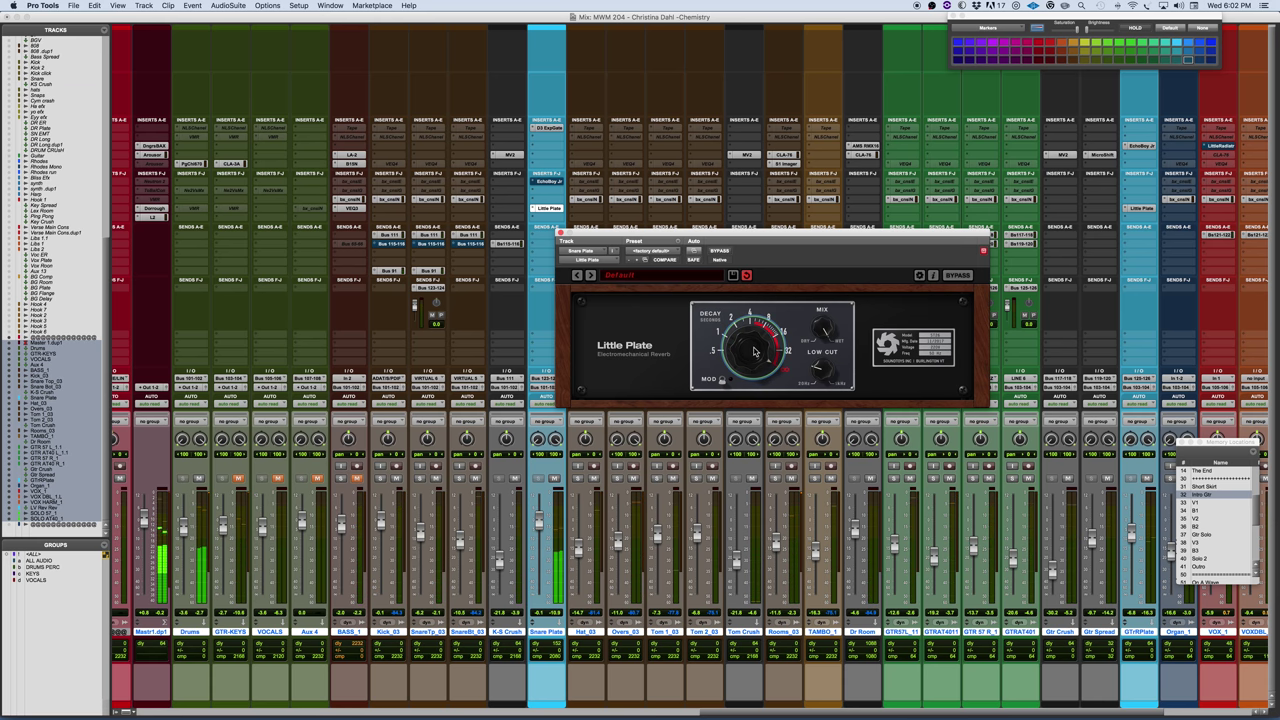
{"action": "left_click_drag", "start_coordinate": [754, 354], "coordinate": [771, 330]}
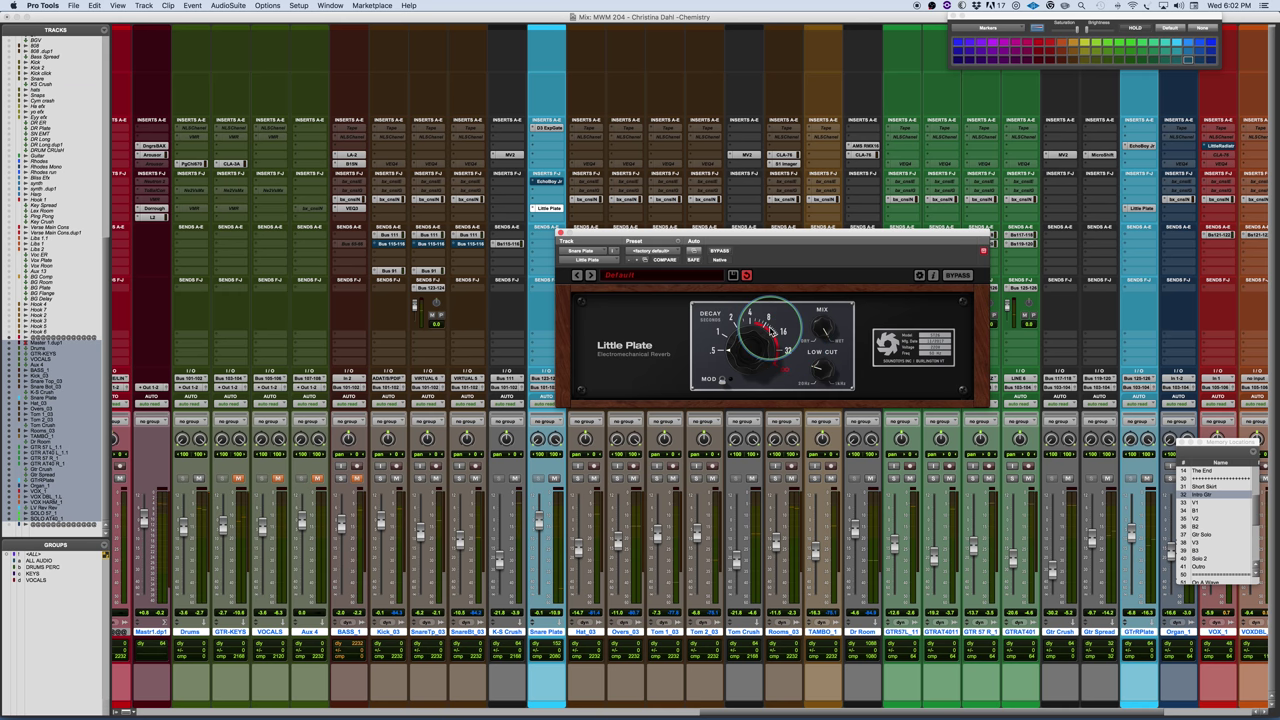
{"action": "left_click_drag", "start_coordinate": [771, 330], "coordinate": [769, 364]}
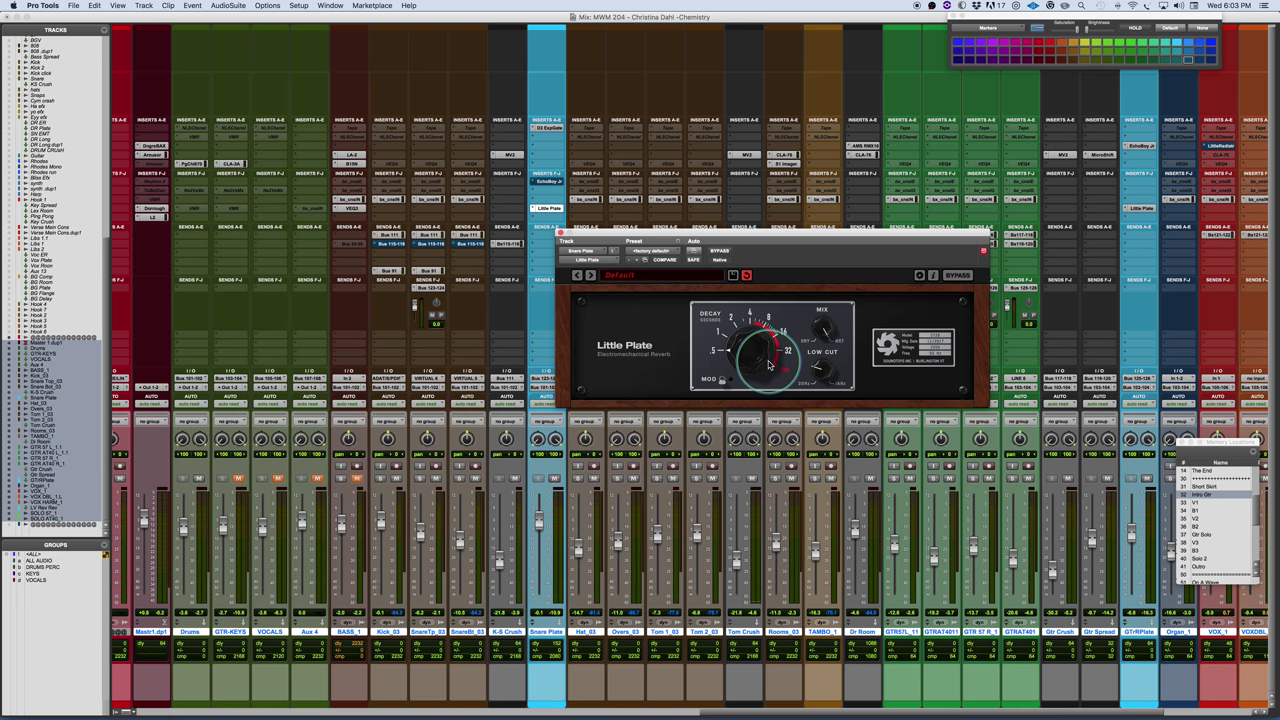
Bring the decay down from its longest setting and settle it around 4–8 seconds during playback.
{"action": "left_click_drag", "start_coordinate": [769, 366], "coordinate": [794, 322]}
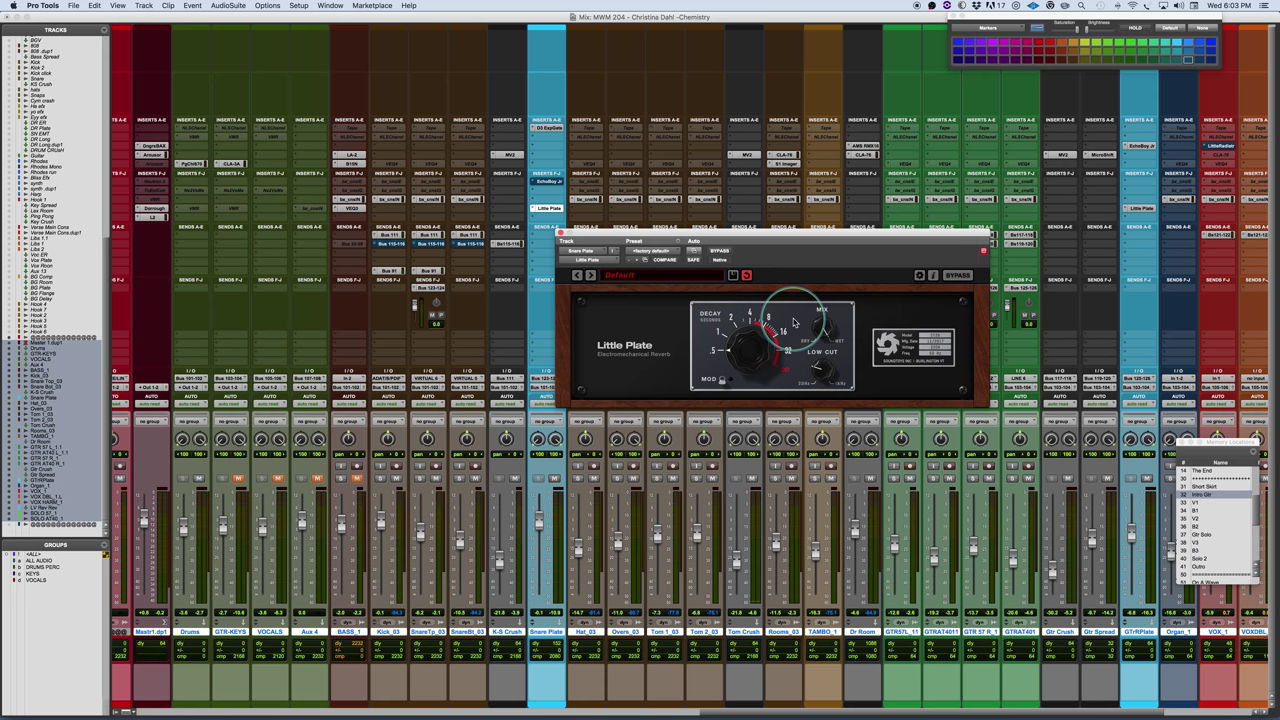
{"action": "left_click_drag", "start_coordinate": [794, 322], "coordinate": [765, 350]}
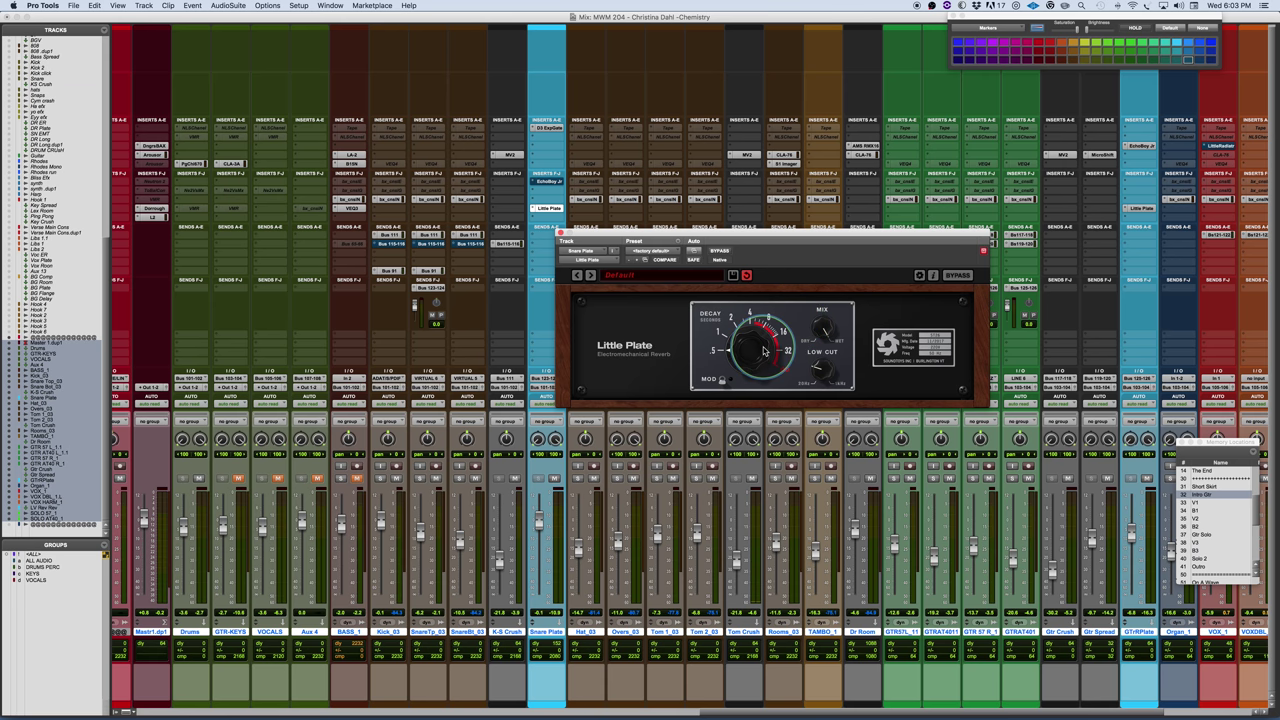
{"action": "left_click_drag", "start_coordinate": [764, 350], "coordinate": [745, 320]}
{"action": "left_click_drag", "start_coordinate": [745, 320], "coordinate": [741, 354]}
{"action": "key", "text": "space"}
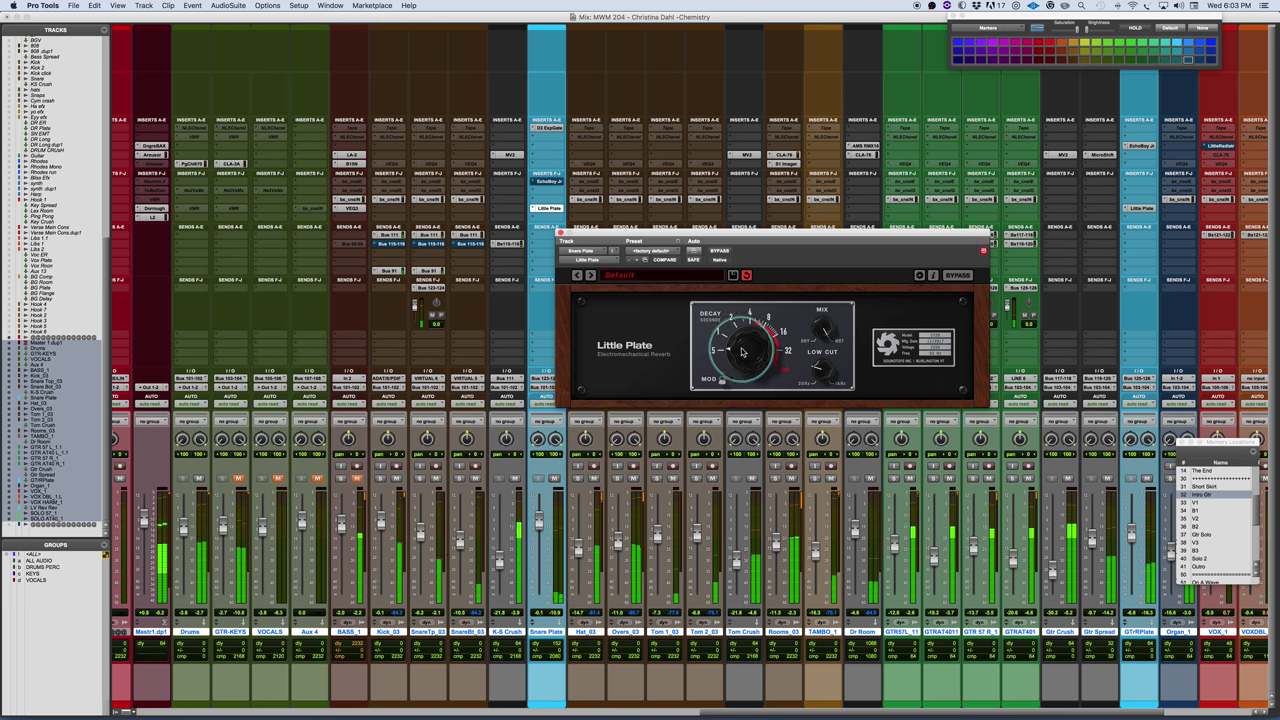
{"action": "left_click_drag", "start_coordinate": [741, 348], "coordinate": [743, 328]}
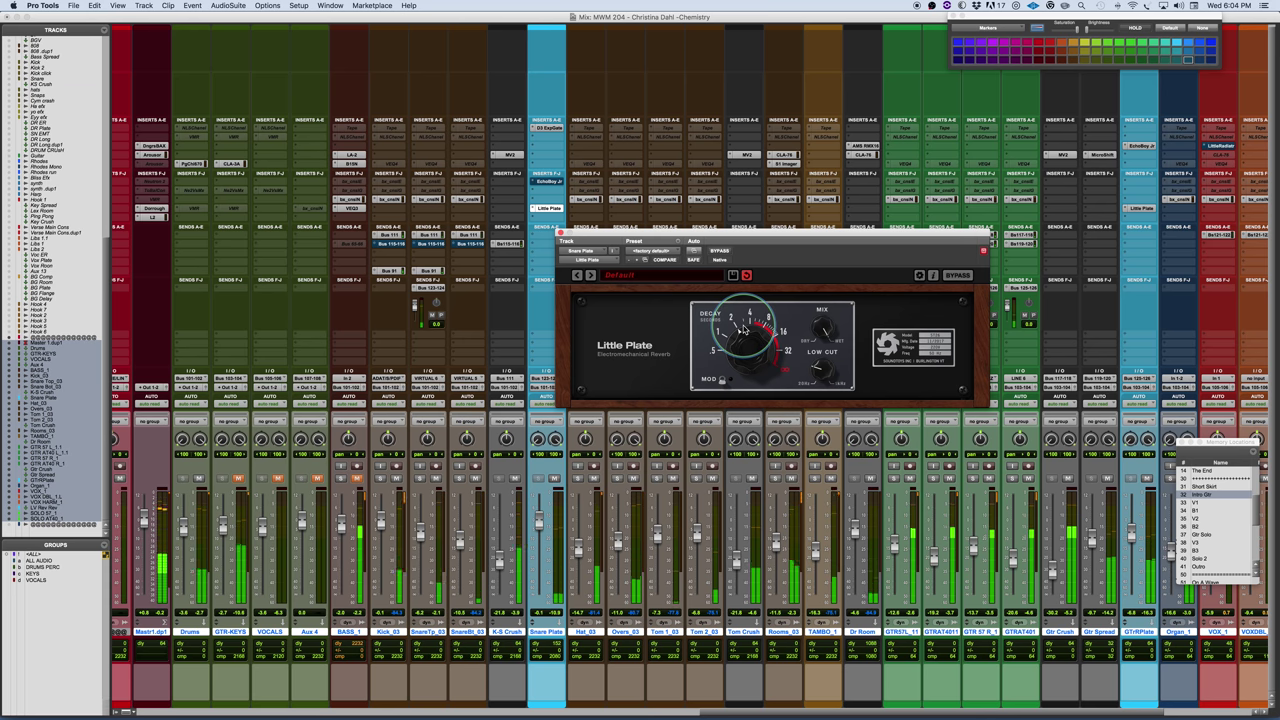
{"action": "left_click_drag", "start_coordinate": [743, 328], "coordinate": [747, 347]}
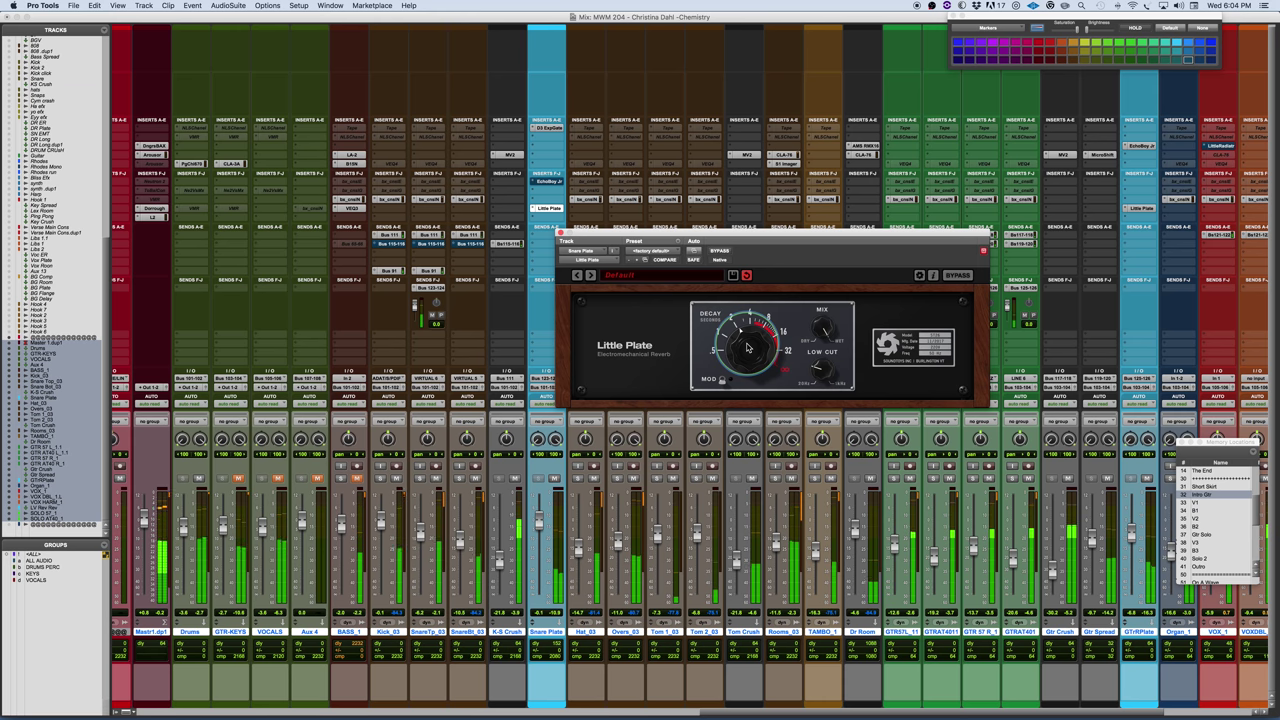
Open the Snare Plate's EchoBoy Jr, place its window above the reverb, and shorten the echo time.
{"action": "left_click", "coordinate": [700, 232]}
{"action": "left_click", "coordinate": [547, 181]}
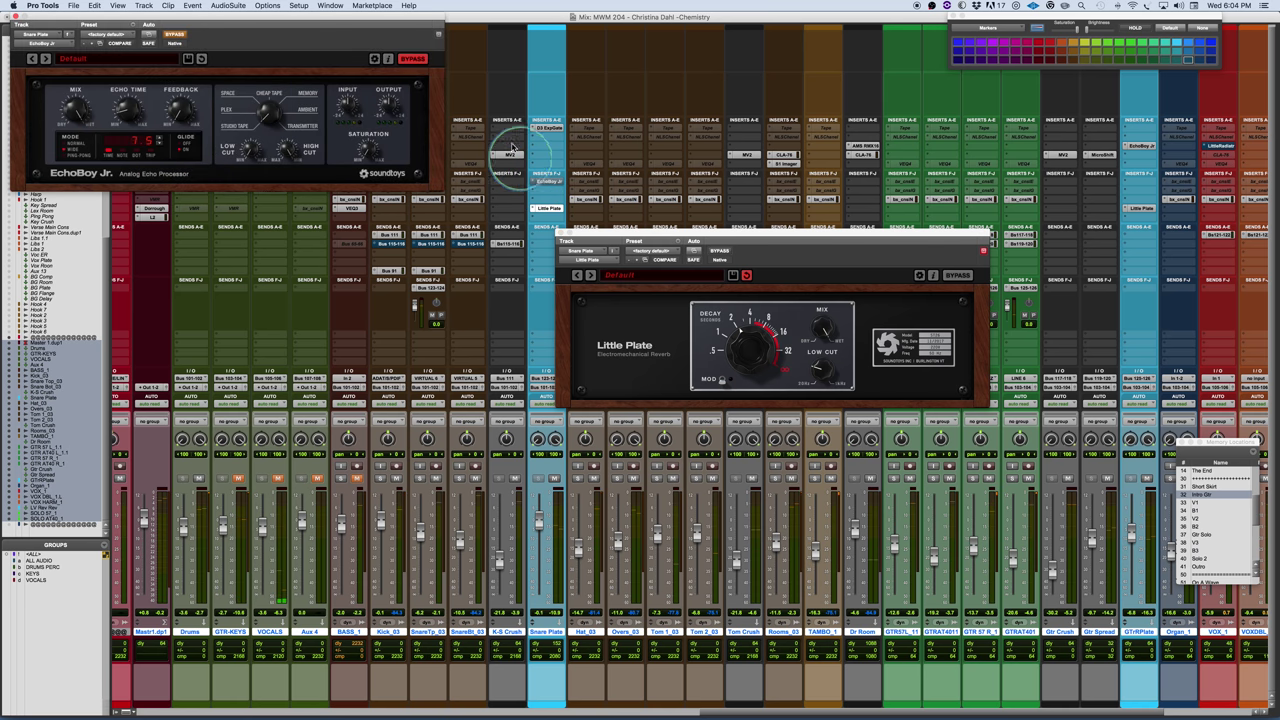
{"action": "left_click_drag", "start_coordinate": [366, 28], "coordinate": [776, 48]}
{"action": "left_click", "coordinate": [563, 203]}
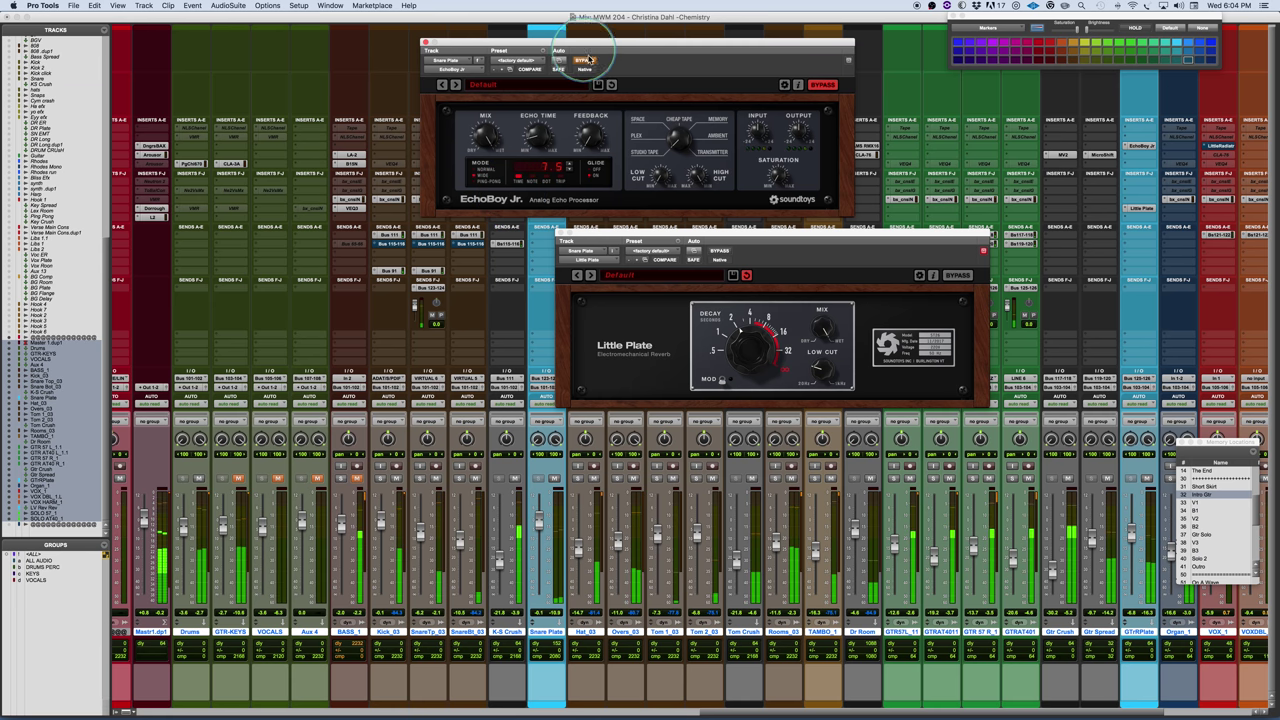
{"action": "left_click_drag", "start_coordinate": [691, 44], "coordinate": [765, 45]}
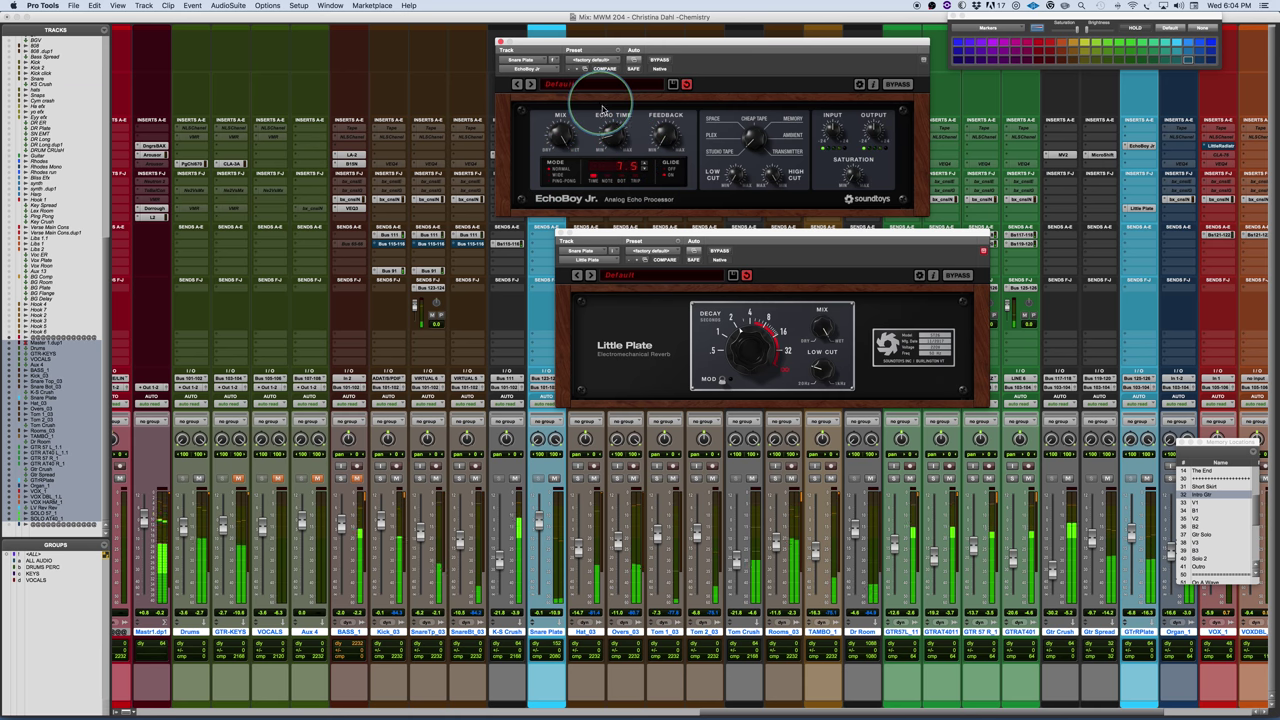
{"action": "left_click_drag", "start_coordinate": [603, 118], "coordinate": [604, 143]}
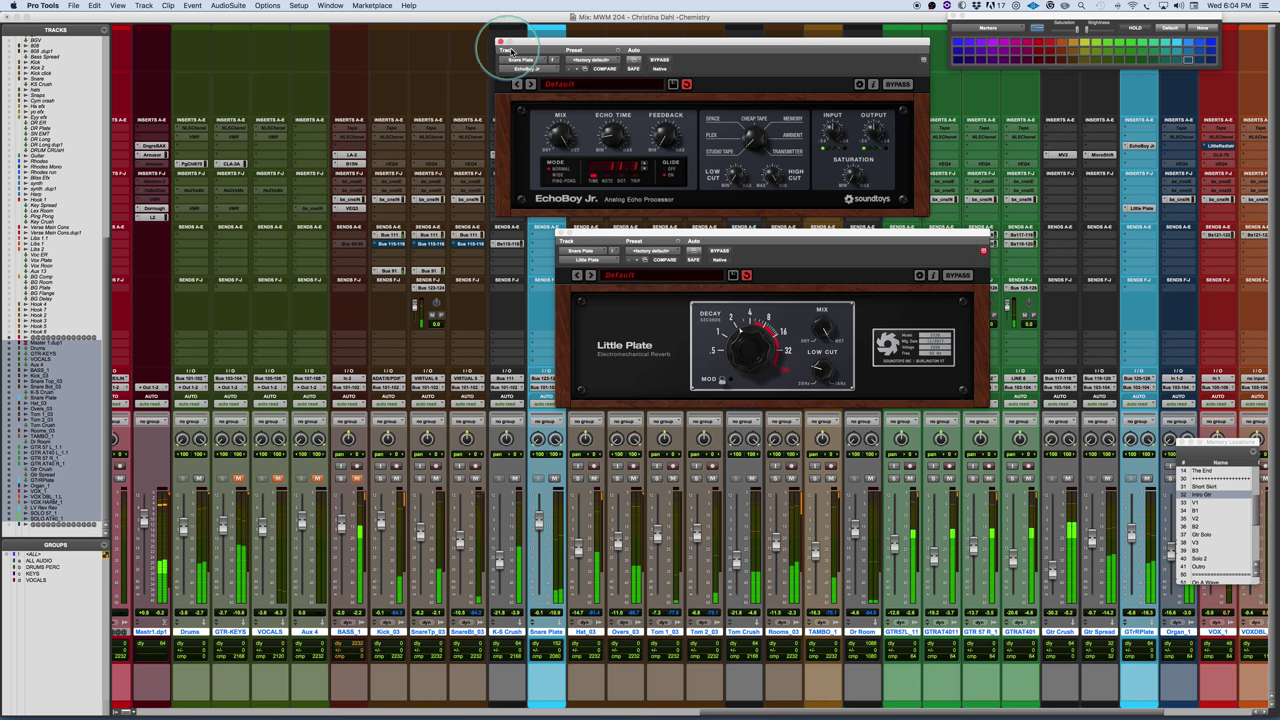
Bypass and close the EchoBoy Jr, reposition the Little Plate window, and toggle its modulation.
{"action": "left_click", "coordinate": [659, 59]}
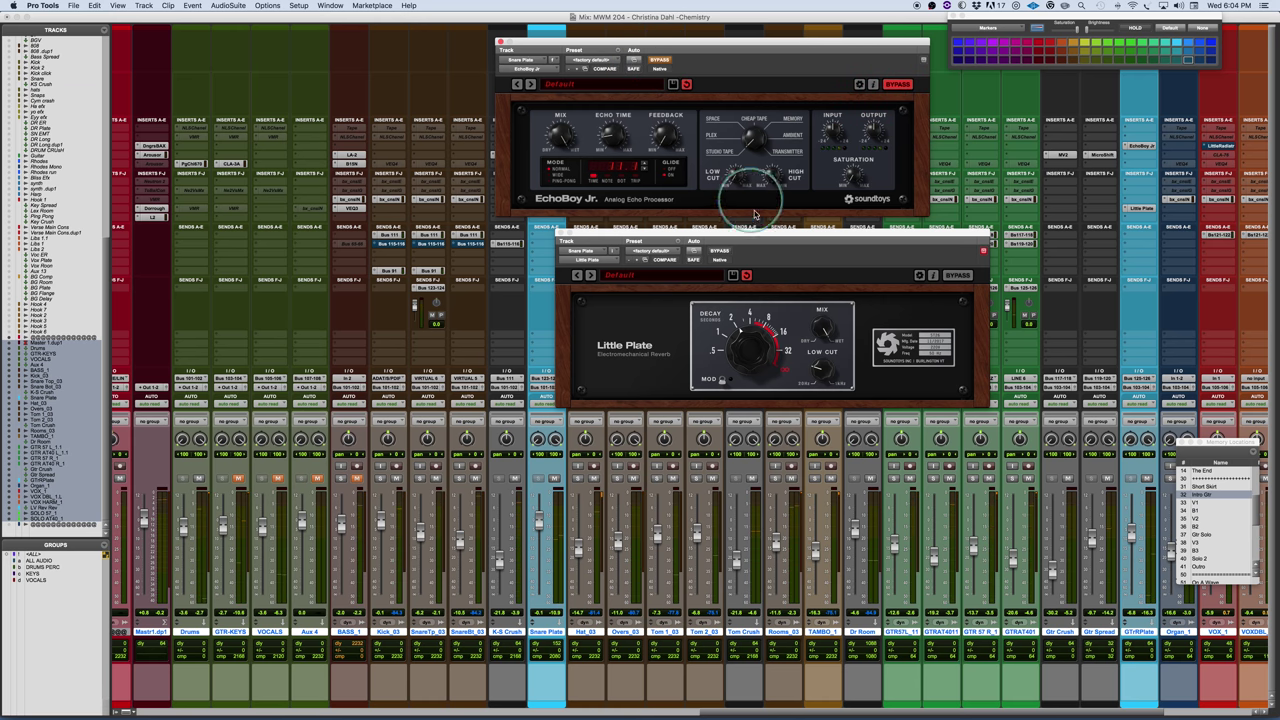
{"action": "left_click_drag", "start_coordinate": [762, 234], "coordinate": [722, 270]}
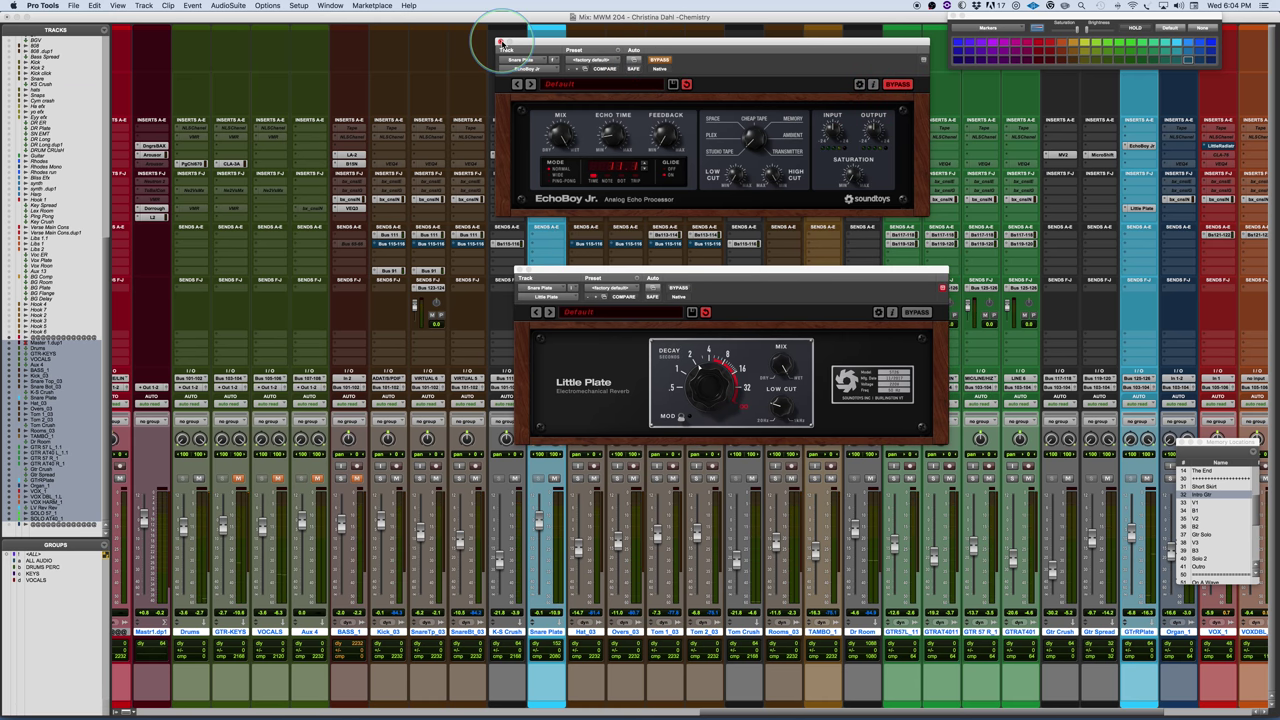
{"action": "left_click", "coordinate": [499, 42]}
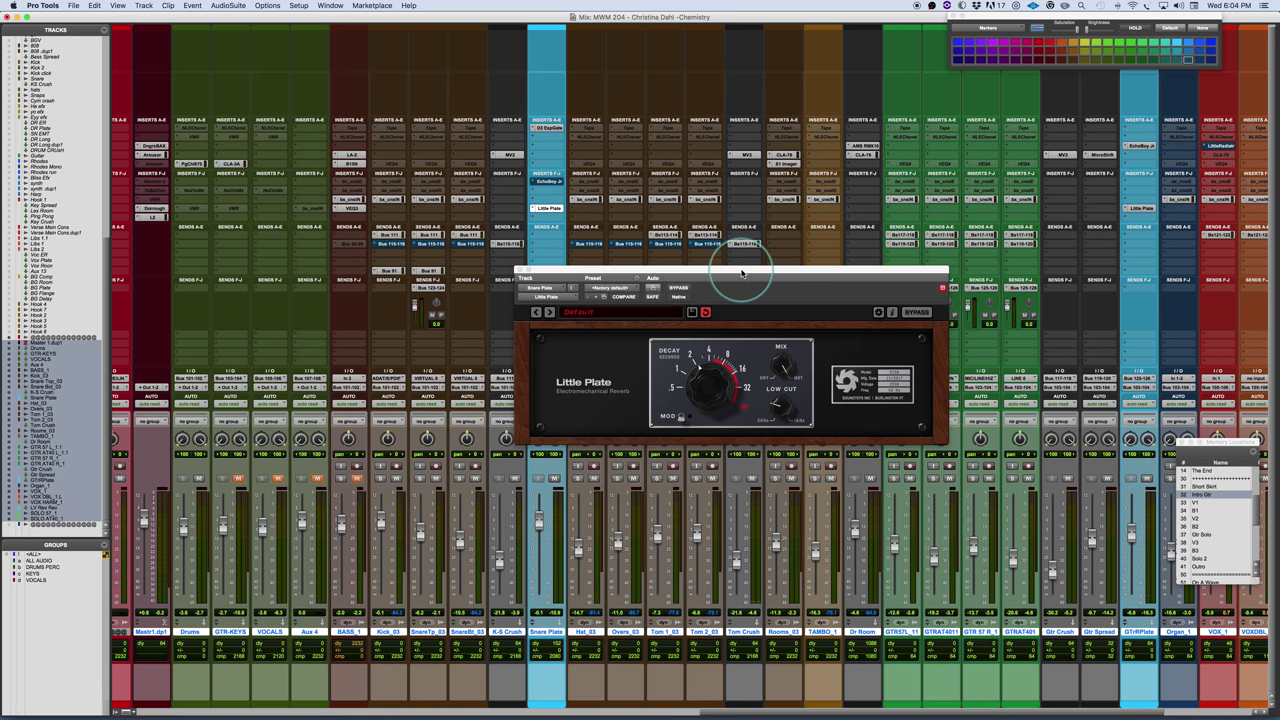
{"action": "left_click_drag", "start_coordinate": [742, 272], "coordinate": [730, 241]}
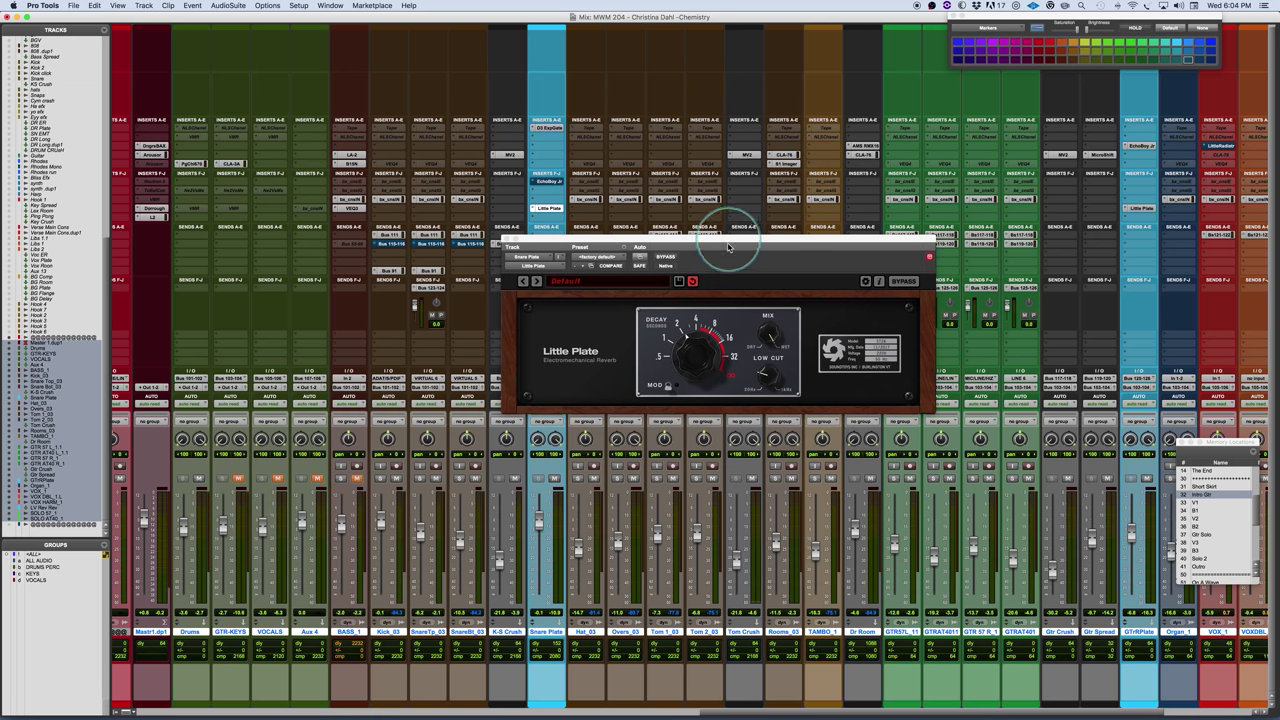
{"action": "left_click", "coordinate": [667, 389]}
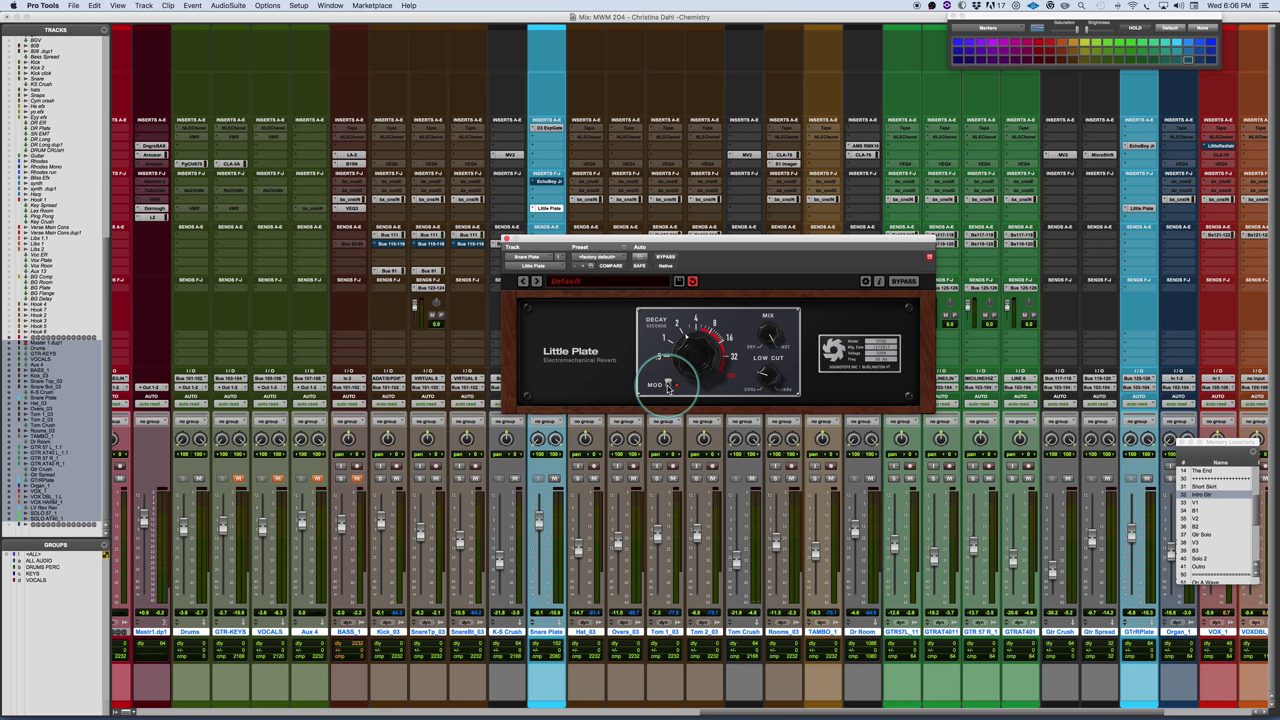
{"action": "left_click_drag", "start_coordinate": [764, 242], "coordinate": [756, 244]}
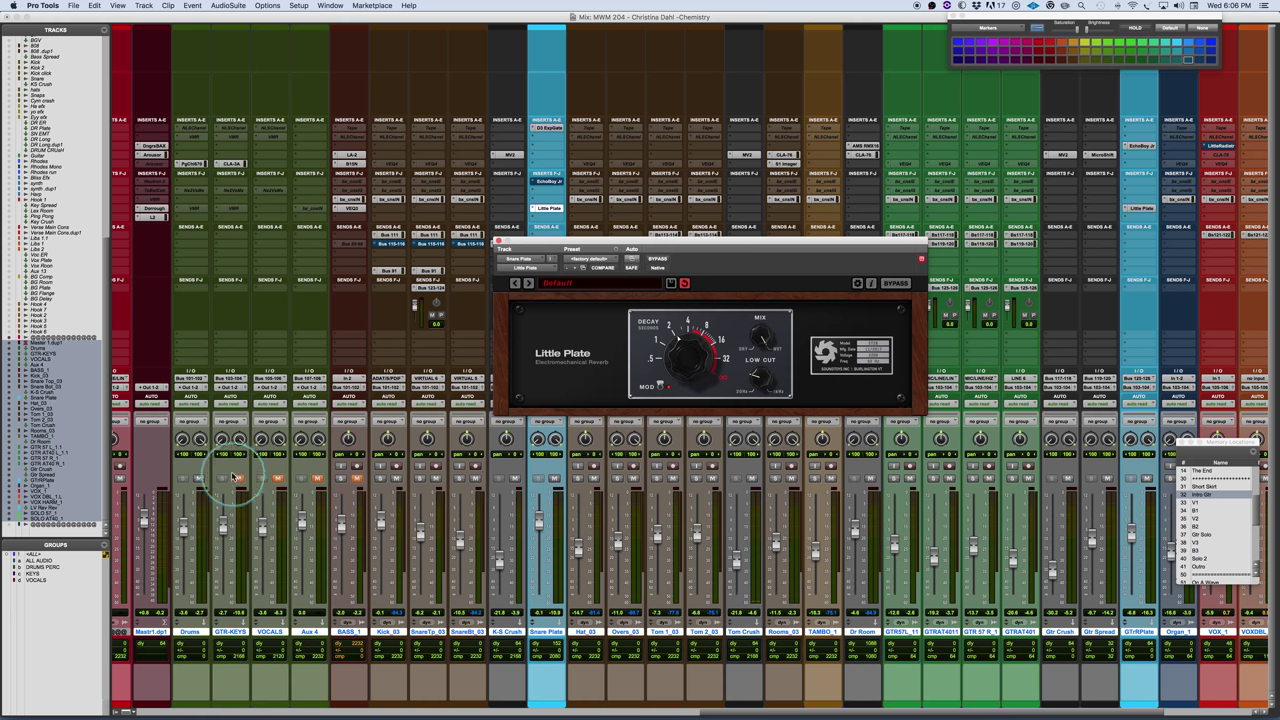
Scroll the mixer right toward LV Rev Rev and shift the Little Plate window left.
{"action": "left_click", "coordinate": [279, 479]}
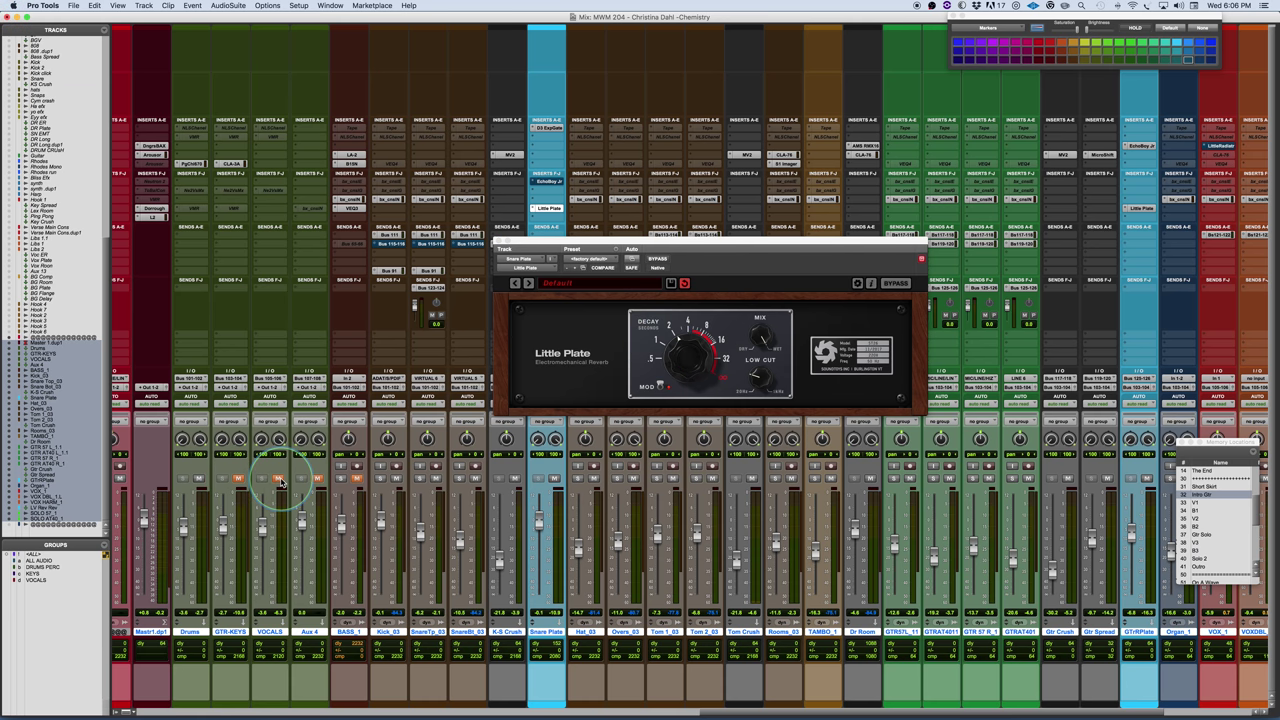
{"action": "scroll", "coordinate": [950, 540], "scroll_direction": "right", "scroll_amount": 3}
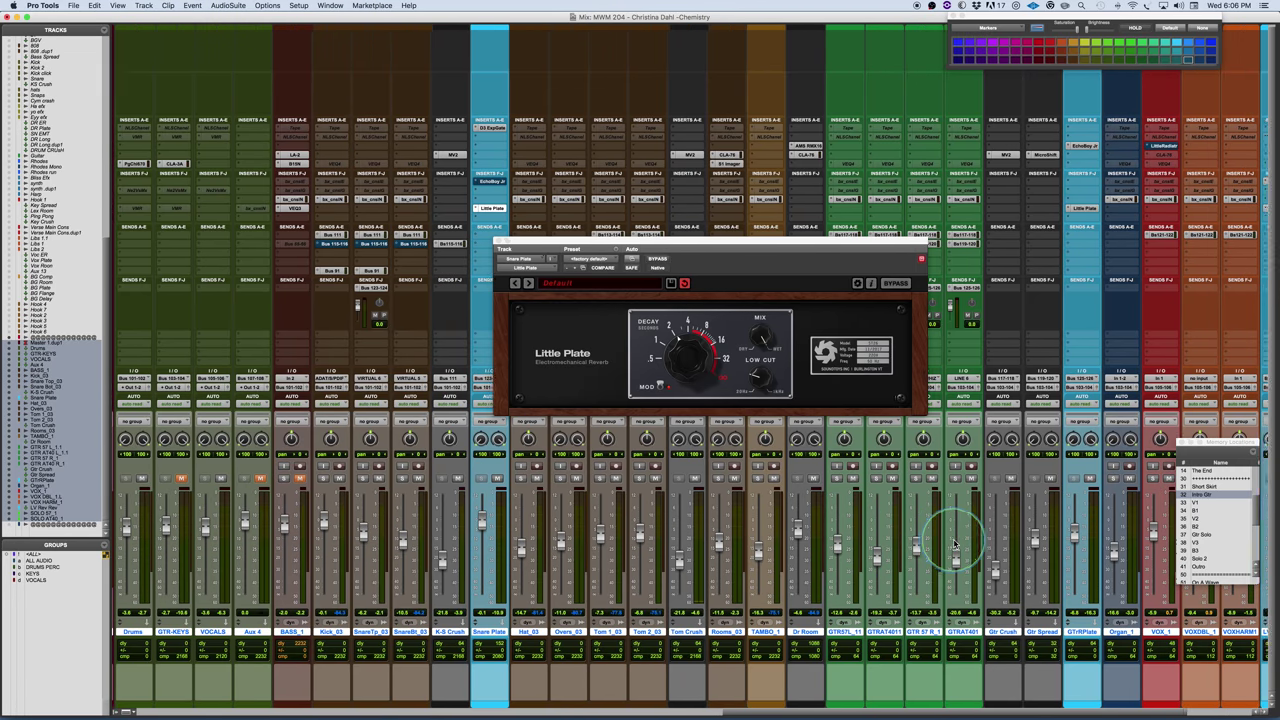
{"action": "scroll", "coordinate": [955, 545], "scroll_direction": "right", "scroll_amount": 1}
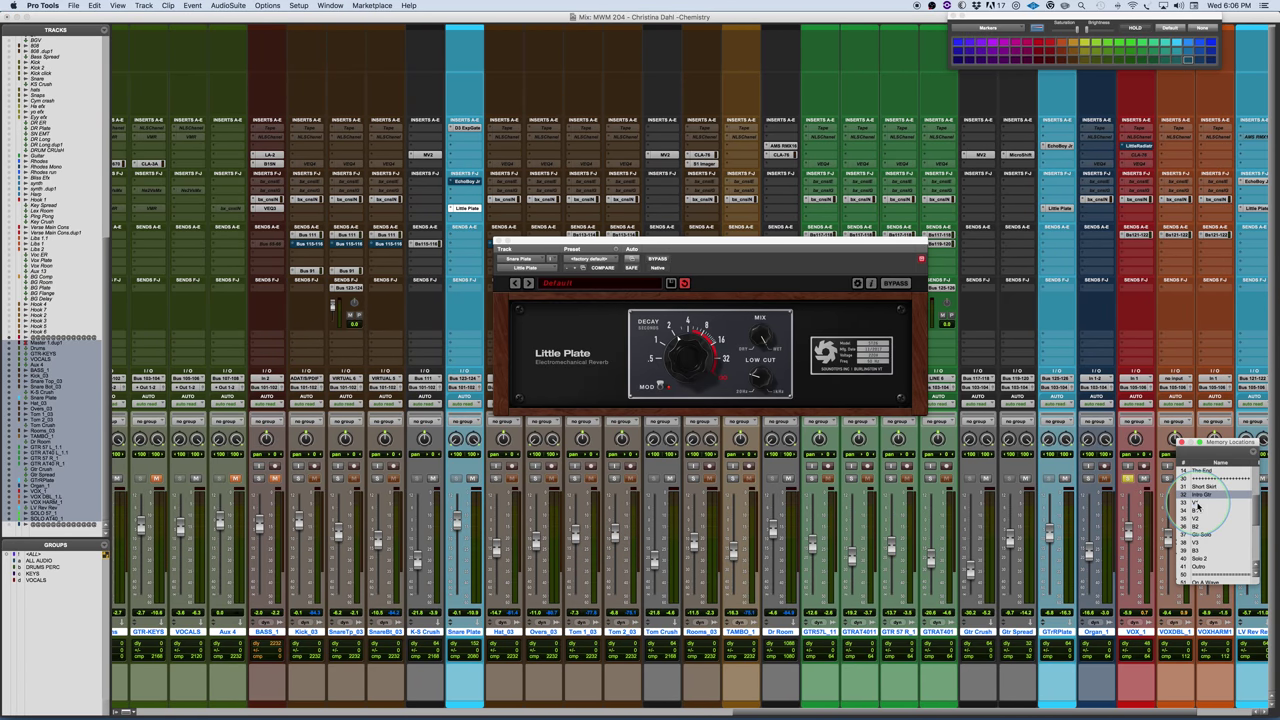
{"action": "scroll", "coordinate": [1006, 523], "scroll_direction": "right", "scroll_amount": 5}
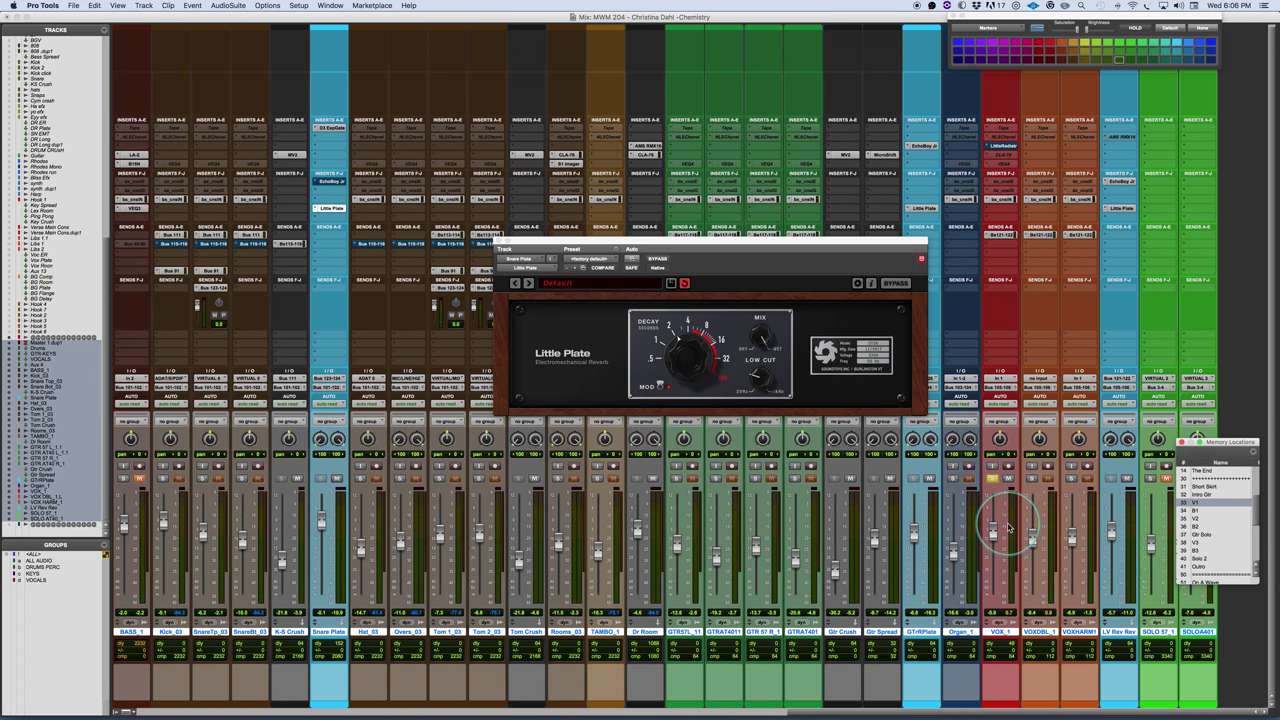
{"action": "left_click_drag", "start_coordinate": [877, 242], "coordinate": [687, 246]}
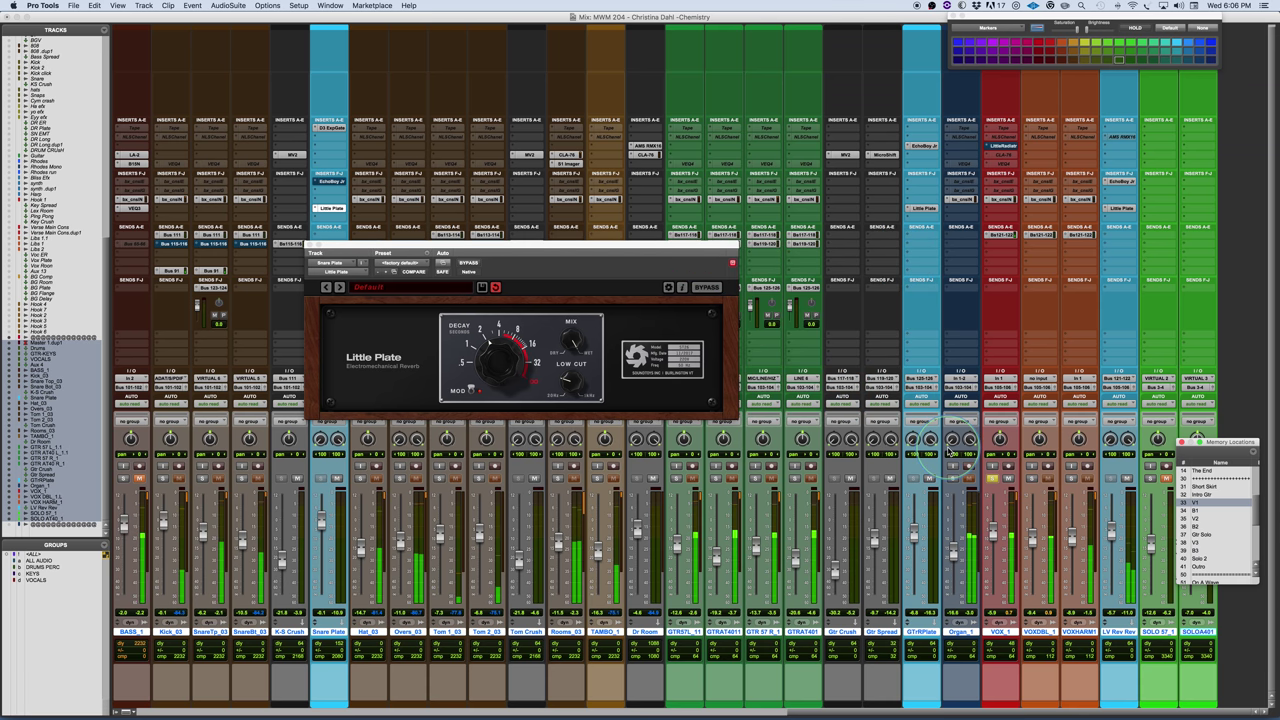
Raise the LV Rev Rev return to -3.3 and show its Little Plate reverb.
{"action": "left_click", "coordinate": [1118, 528]}
{"action": "left_click_drag", "start_coordinate": [1118, 528], "coordinate": [1118, 521]}
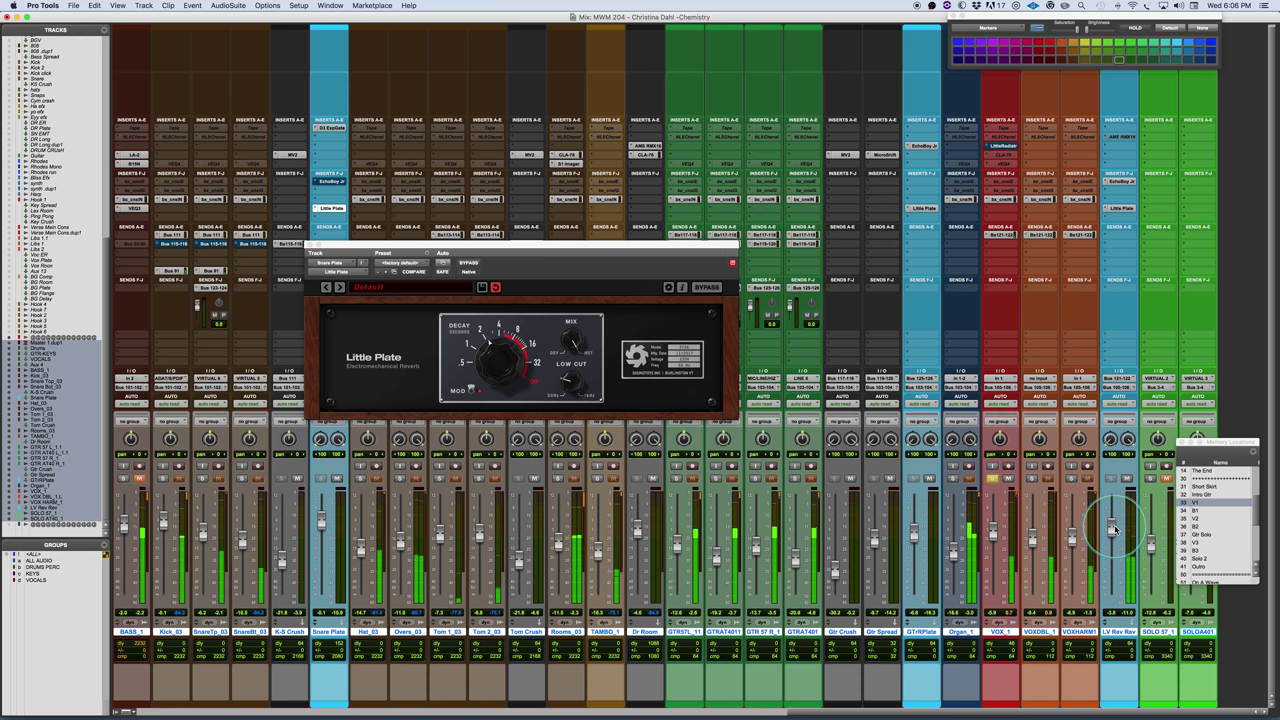
{"action": "left_click", "coordinate": [1123, 210]}
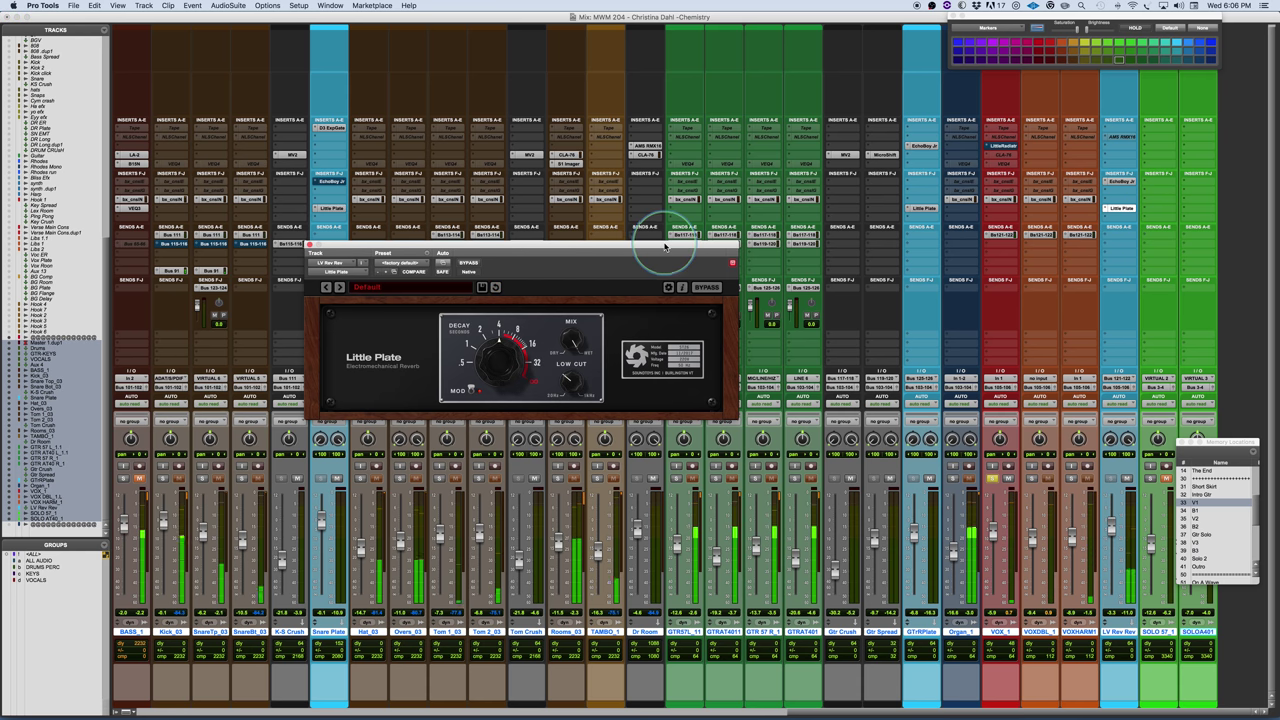
Open LV Rev Rev's EchoBoy Jr., shorten its echo time slightly, then close its window.
{"action": "left_click_drag", "start_coordinate": [670, 243], "coordinate": [787, 277]}
{"action": "left_click", "coordinate": [1120, 181]}
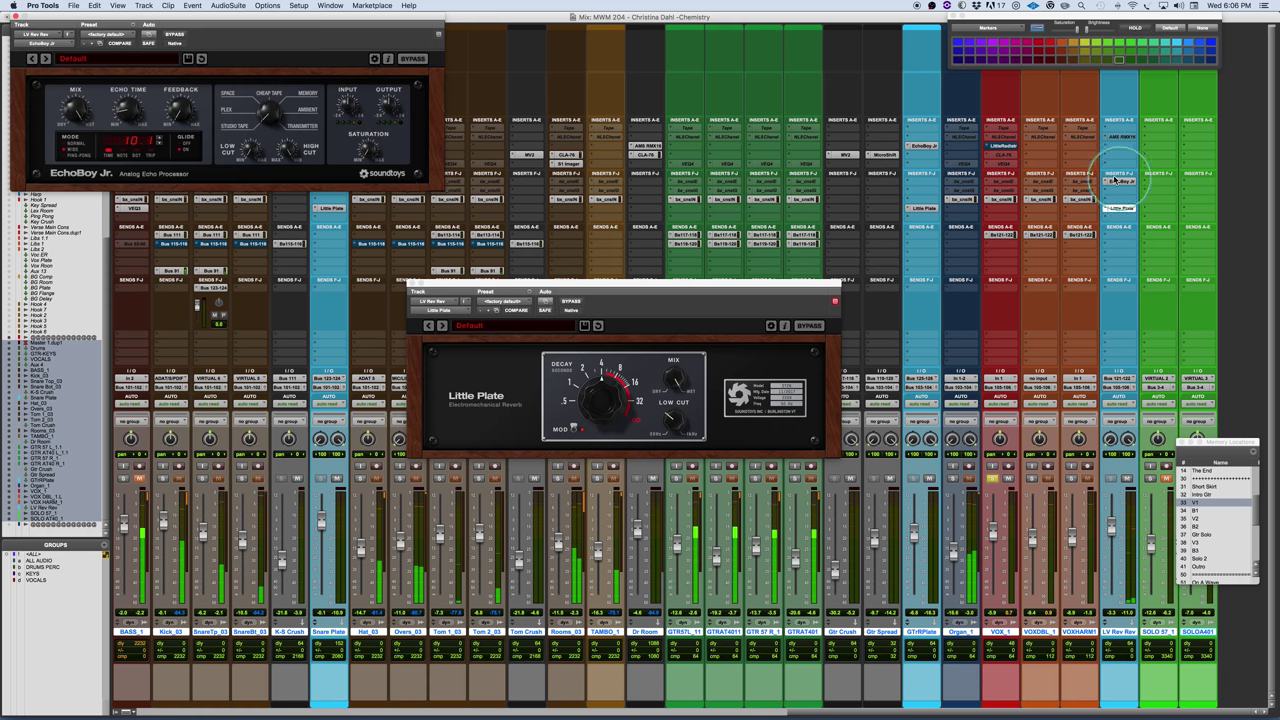
{"action": "left_click_drag", "start_coordinate": [338, 16], "coordinate": [740, 80]}
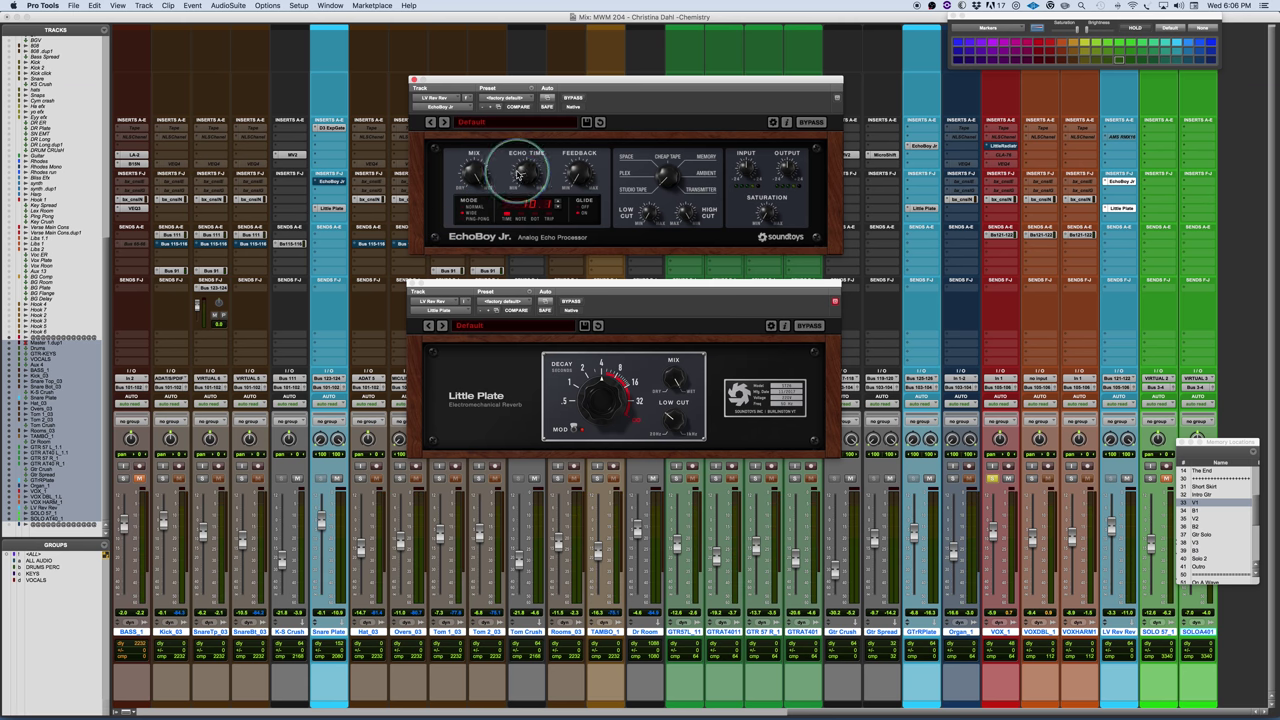
{"action": "left_click_drag", "start_coordinate": [525, 162], "coordinate": [521, 184]}
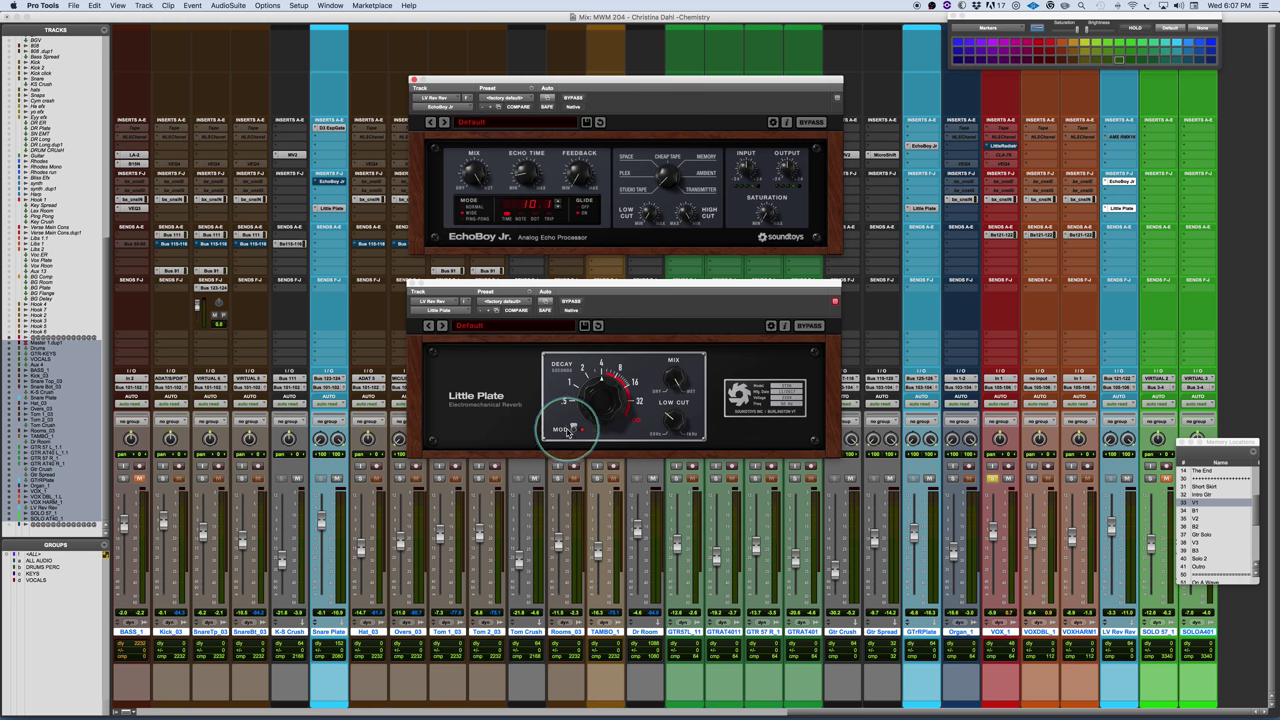
{"action": "left_click", "coordinate": [414, 80]}
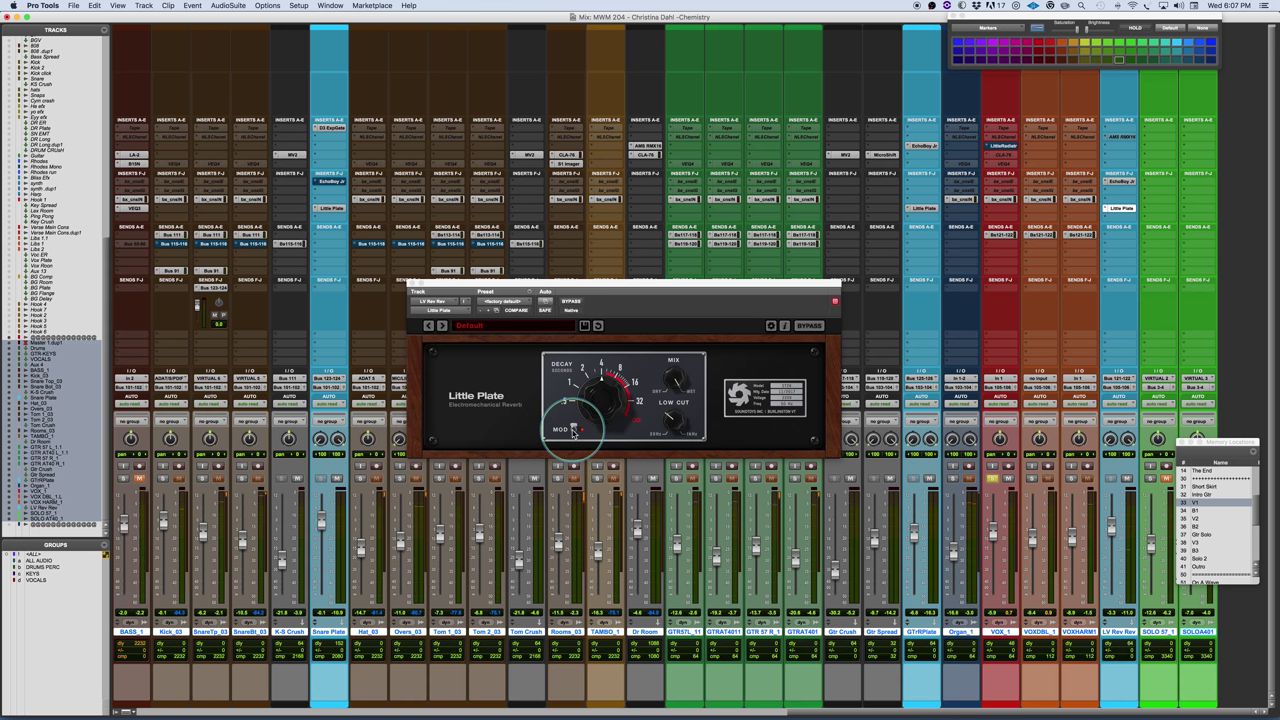
Switch off the MOD modulation on the LV Rev Rev Little Plate.
{"action": "left_click", "coordinate": [573, 430]}
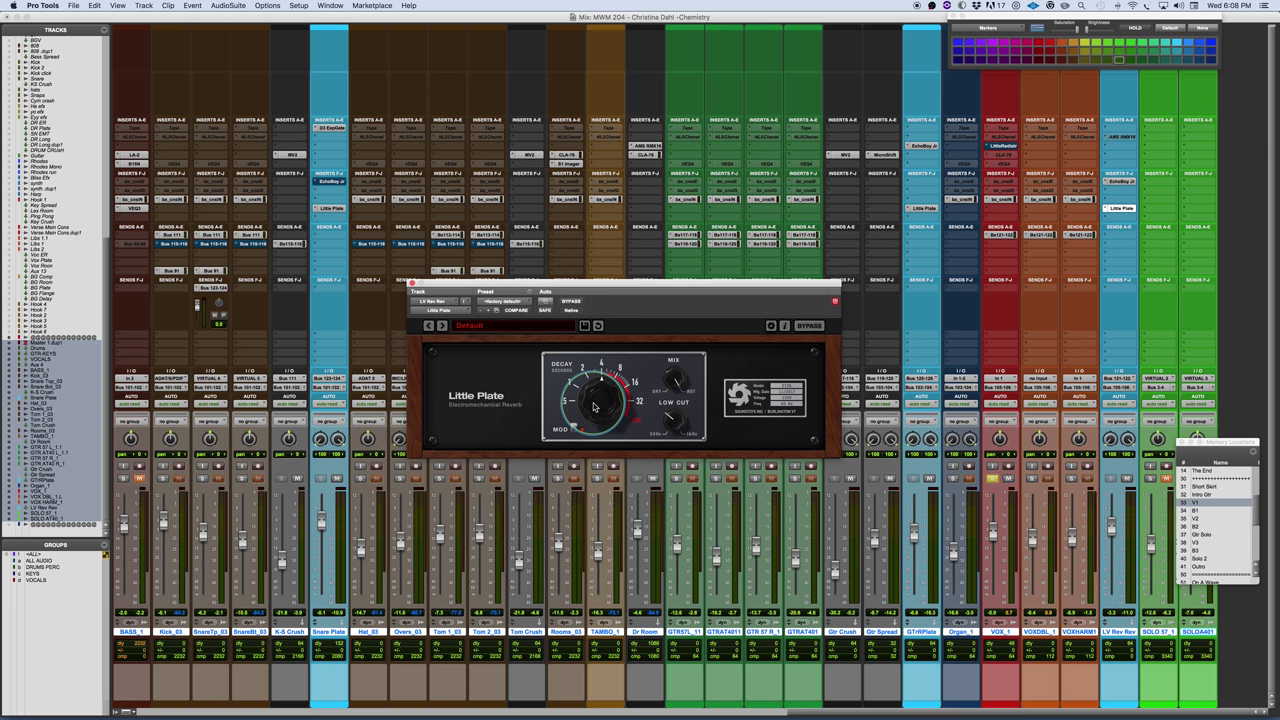
Solo the VOX_1 vocal to judge the reverb.
{"action": "left_click", "coordinate": [993, 479]}
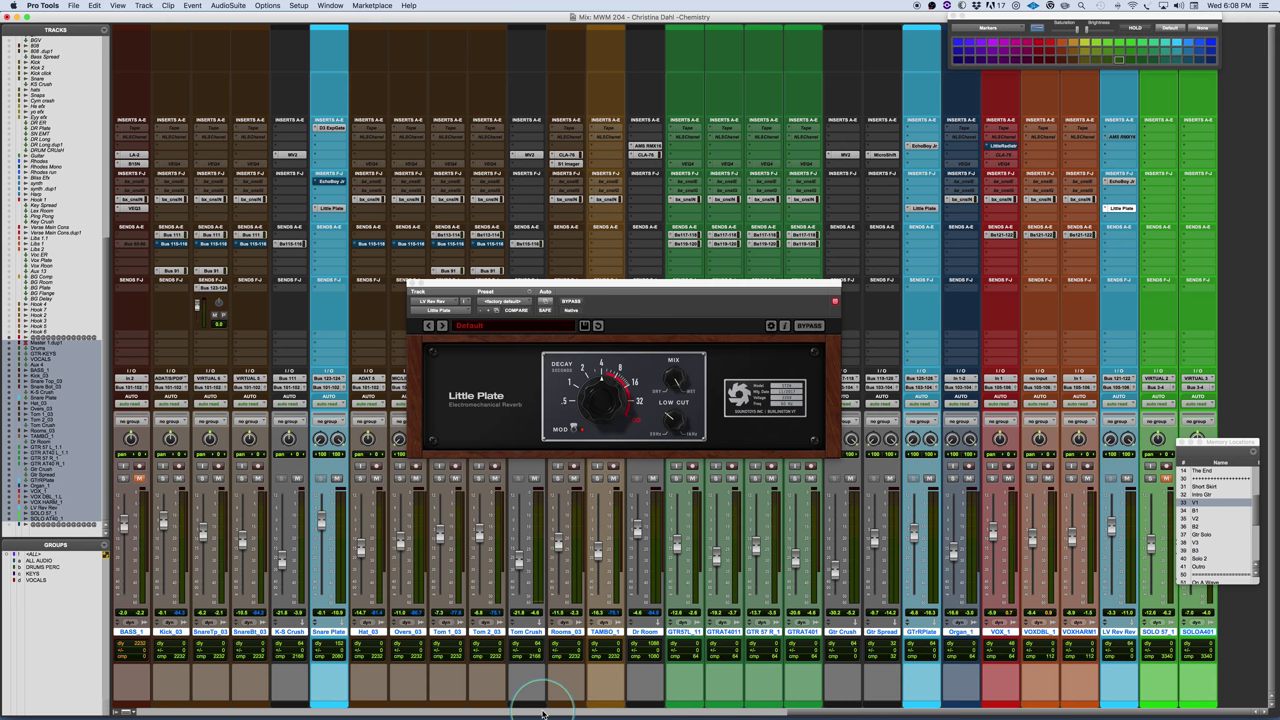
Unmute the GTR-KEYS track in the mixer.
{"action": "left_click_drag", "start_coordinate": [540, 712], "coordinate": [820, 712]}
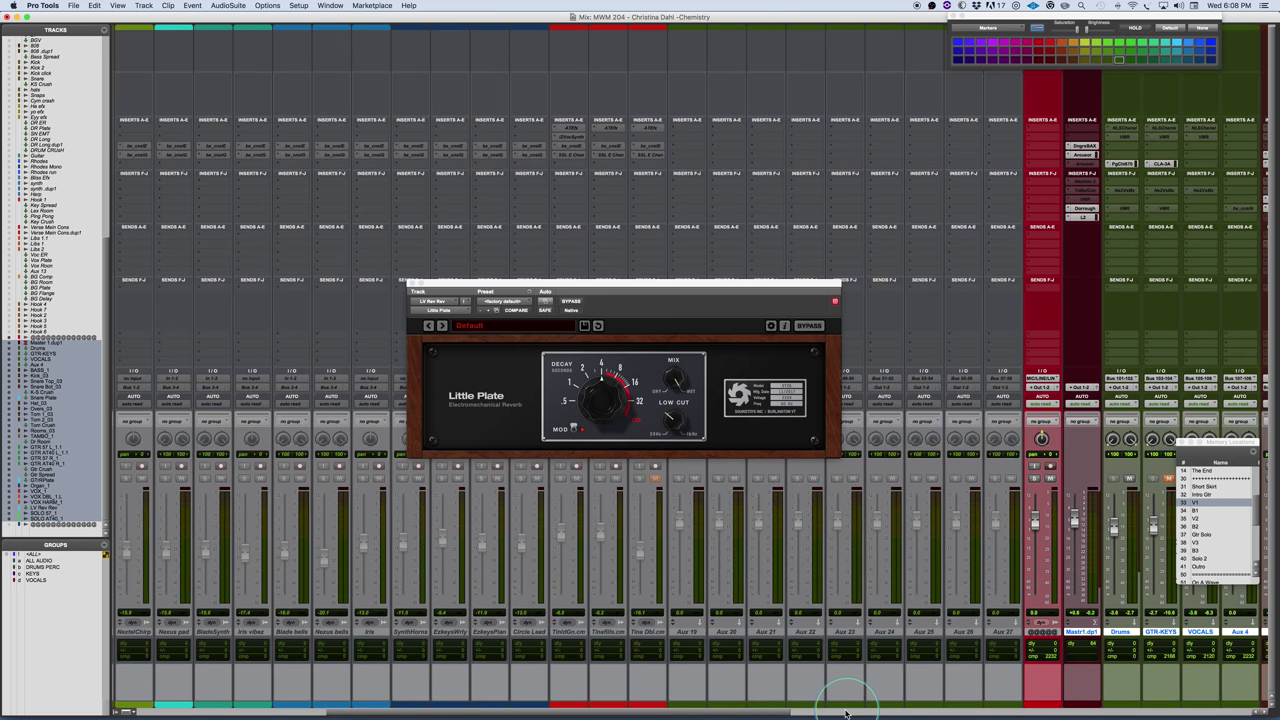
{"action": "scroll", "coordinate": [757, 700], "scroll_direction": "right", "scroll_amount": 10}
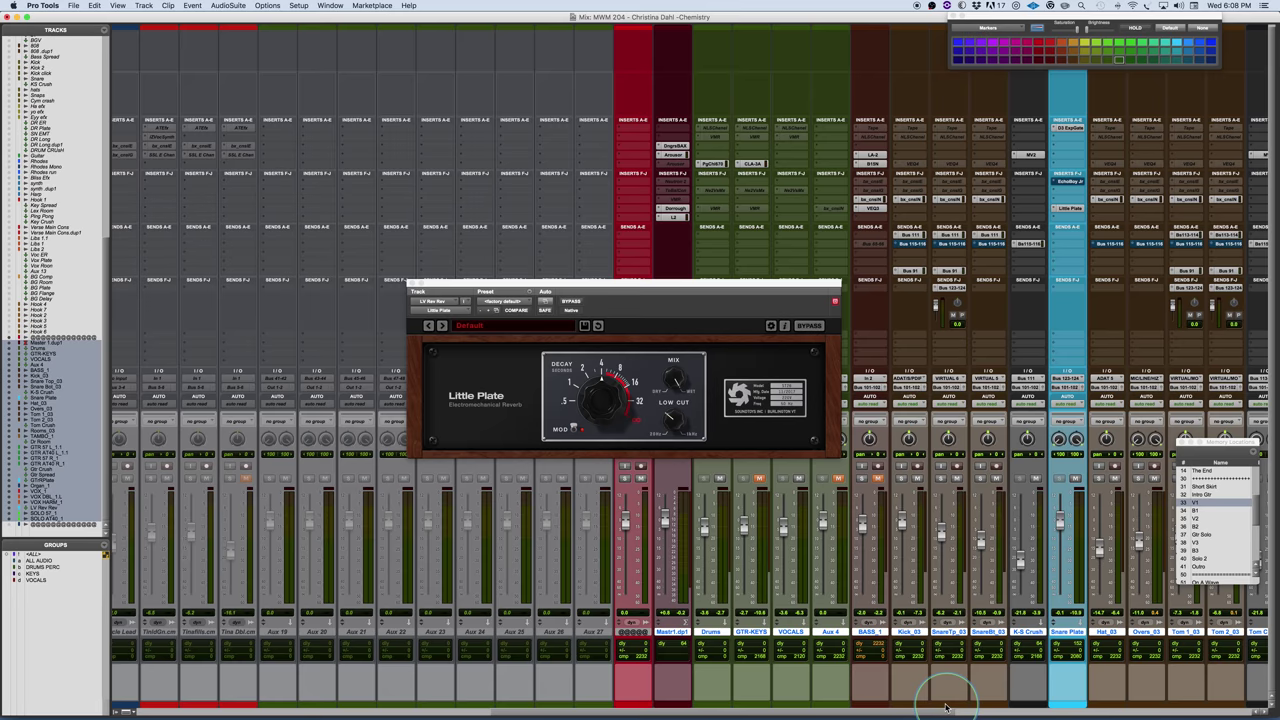
{"action": "left_click", "coordinate": [747, 479]}
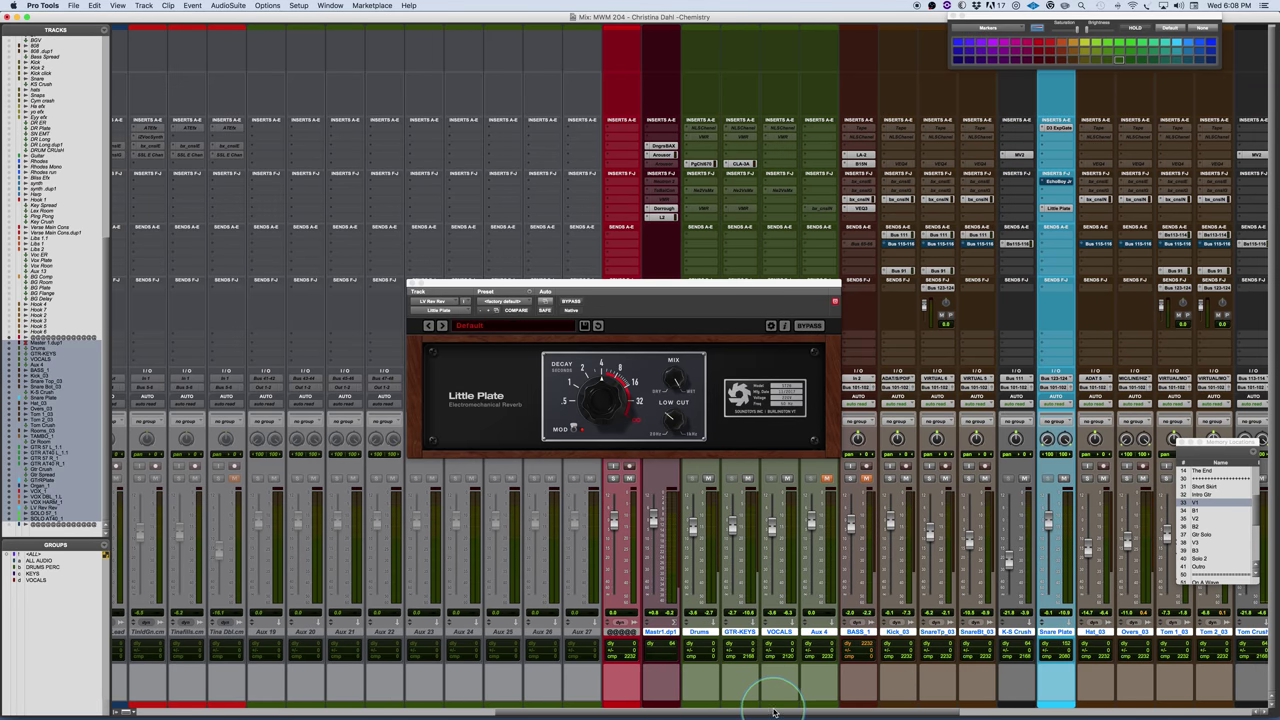
A/B the mix by muting and unmuting the LV Rev Rev return, then select that track.
{"action": "scroll", "coordinate": [903, 707], "scroll_direction": "right", "scroll_amount": 10}
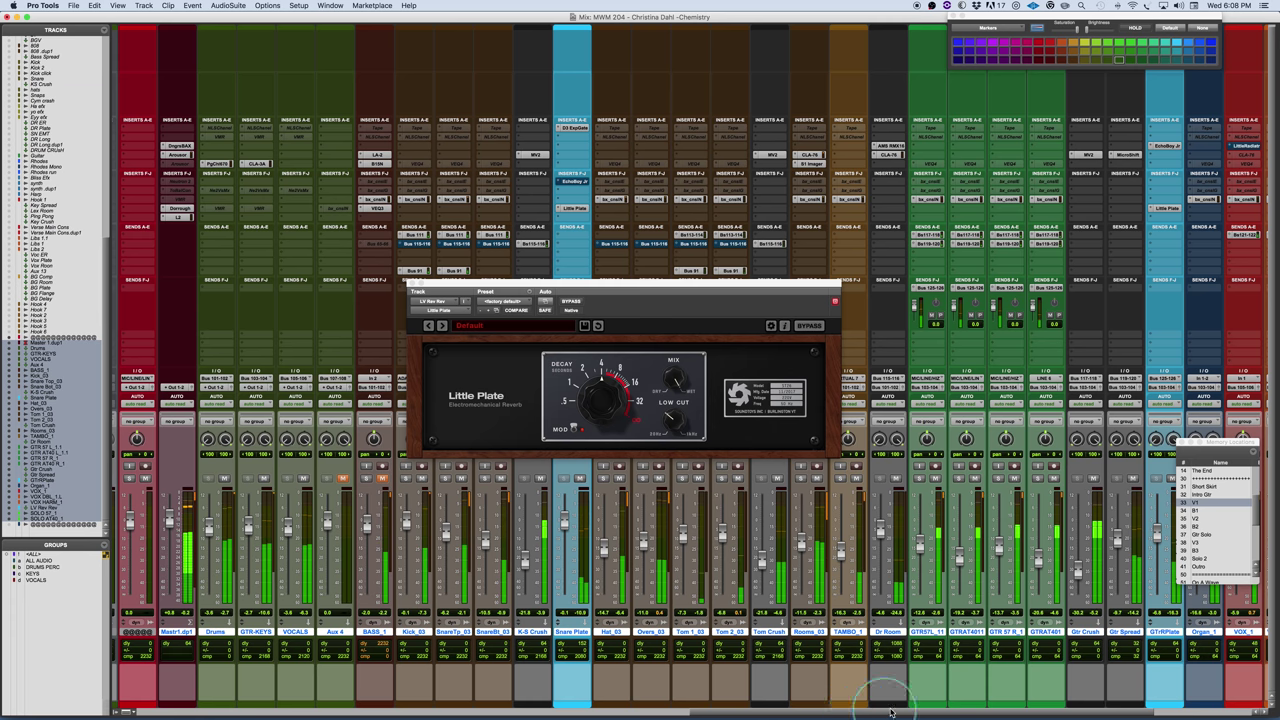
{"action": "scroll", "coordinate": [942, 710], "scroll_direction": "right", "scroll_amount": 5}
{"action": "left_click_drag", "start_coordinate": [942, 712], "coordinate": [677, 708]}
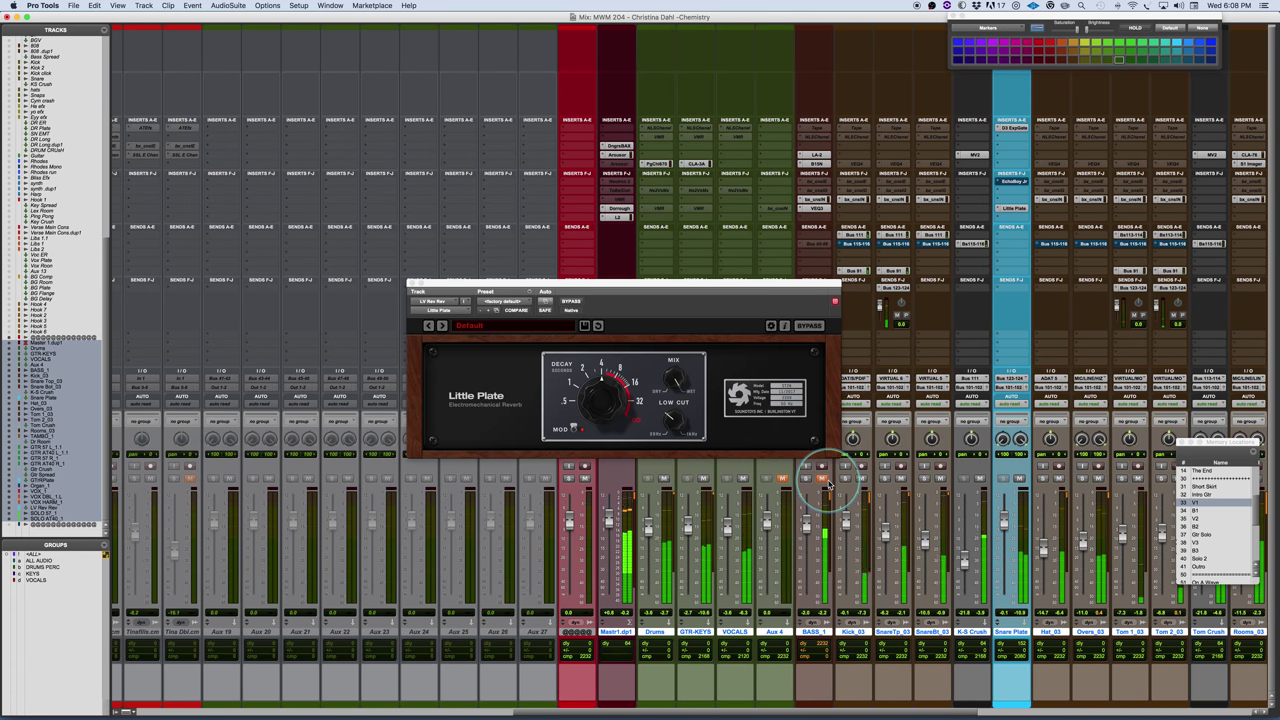
{"action": "scroll", "coordinate": [930, 700], "scroll_direction": "right", "scroll_amount": 12}
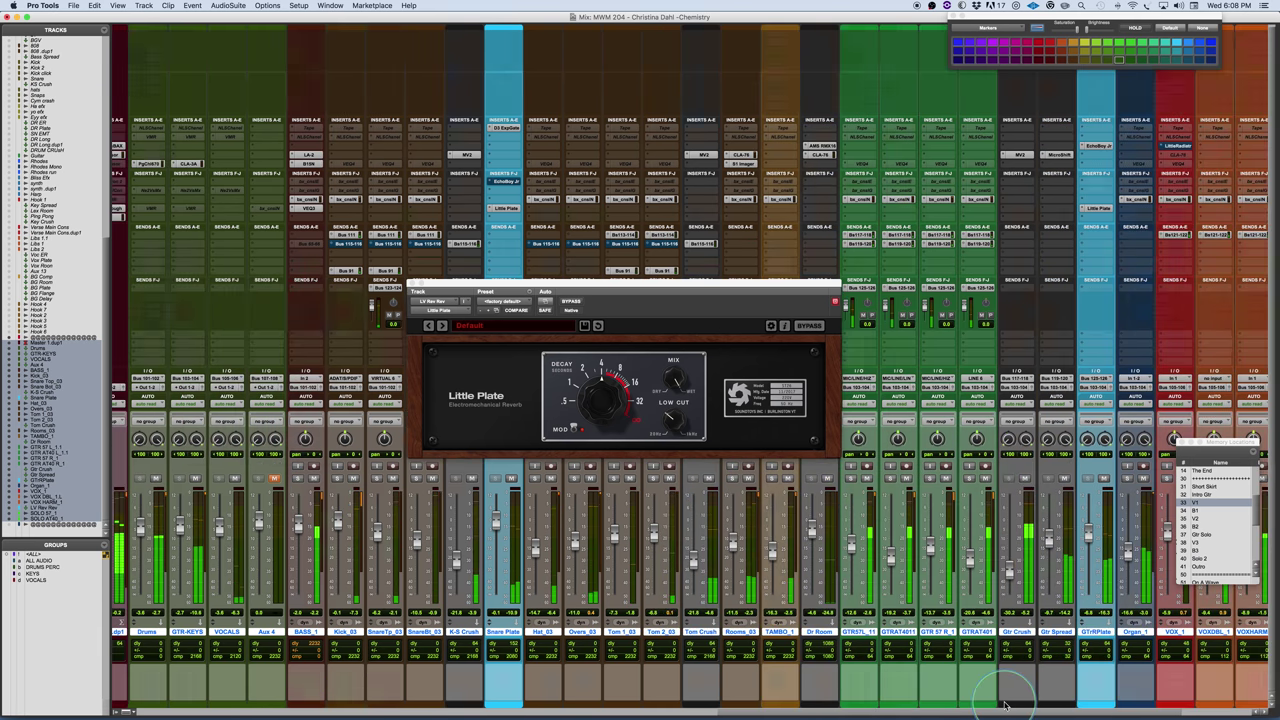
{"action": "scroll", "coordinate": [1005, 706], "scroll_direction": "left", "scroll_amount": 12}
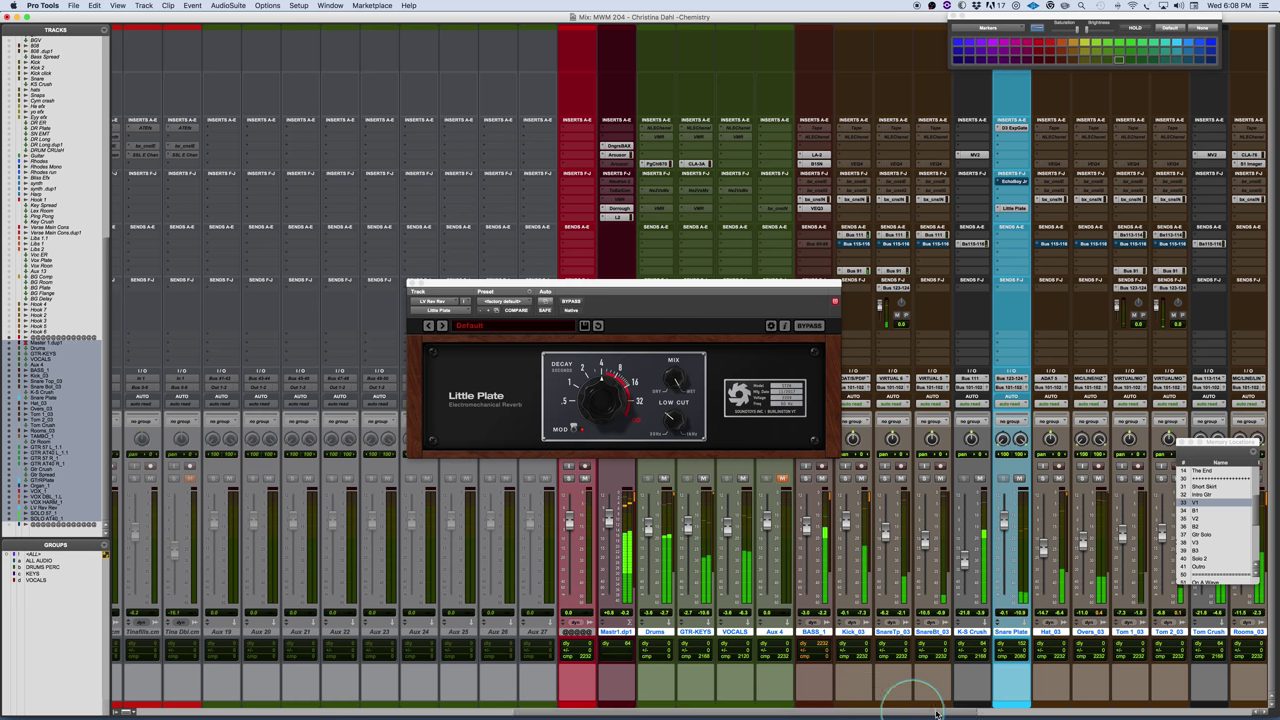
{"action": "scroll", "coordinate": [928, 705], "scroll_direction": "right", "scroll_amount": 8}
{"action": "scroll", "coordinate": [991, 712], "scroll_direction": "right", "scroll_amount": 6}
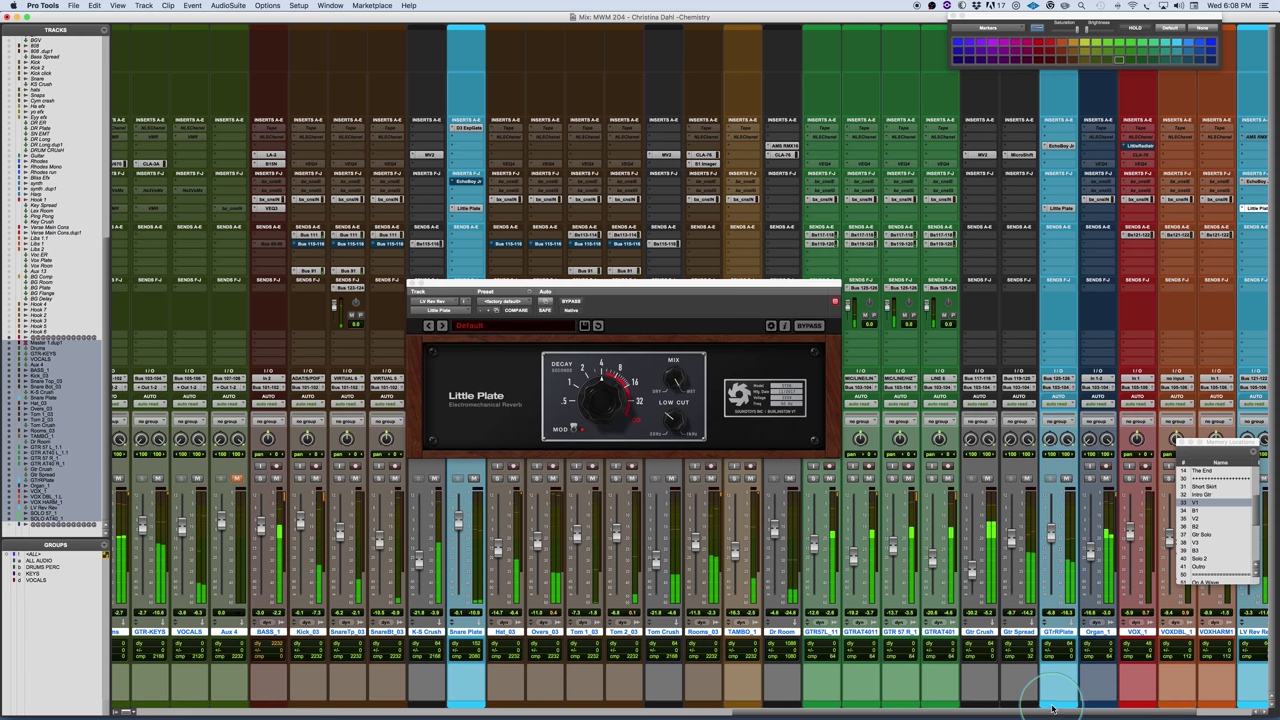
{"action": "scroll", "coordinate": [1065, 708], "scroll_direction": "right", "scroll_amount": 3}
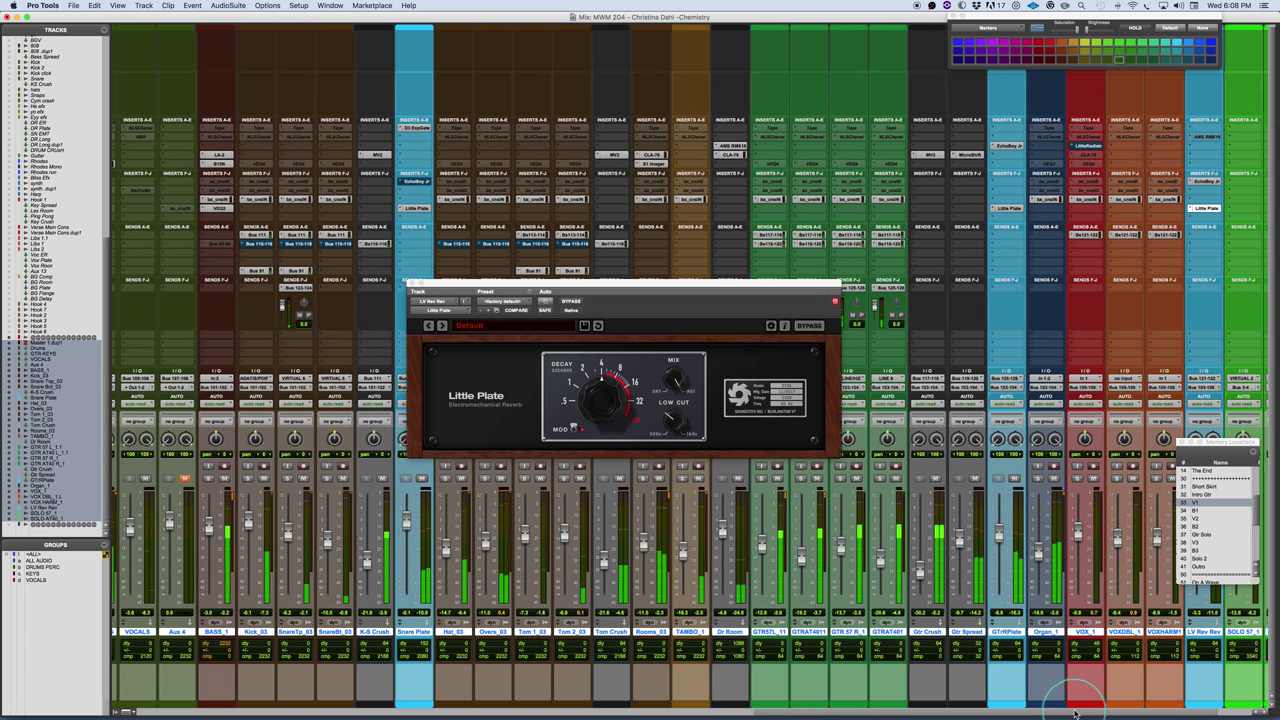
{"action": "scroll", "coordinate": [1080, 712], "scroll_direction": "right", "scroll_amount": 4}
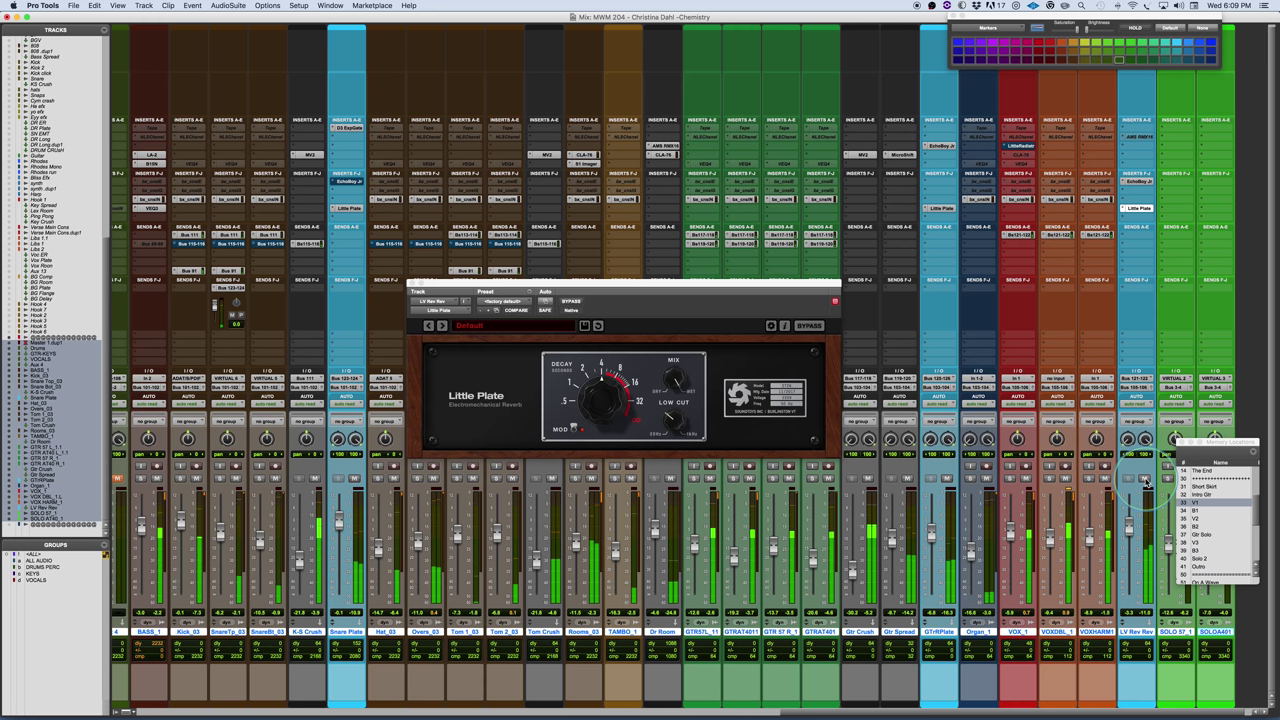
{"action": "left_click", "coordinate": [1145, 478]}
{"action": "left_click", "coordinate": [1145, 478]}
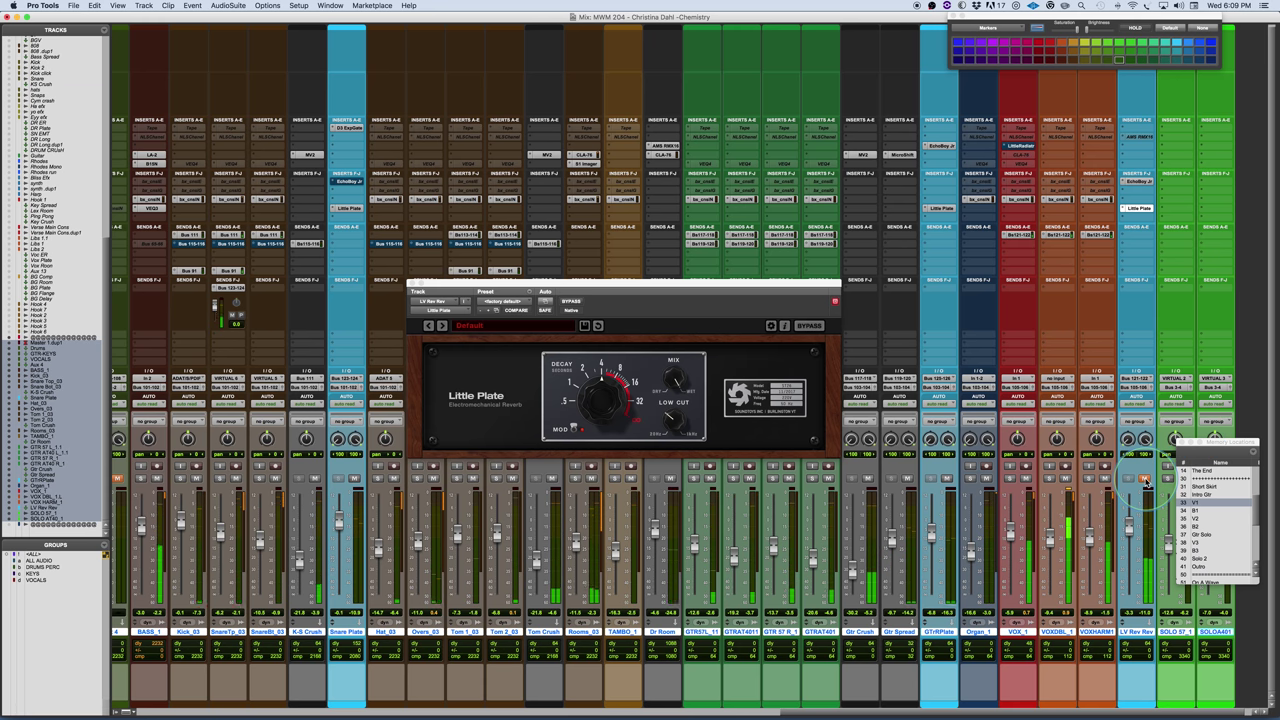
{"action": "left_click", "coordinate": [1135, 633]}
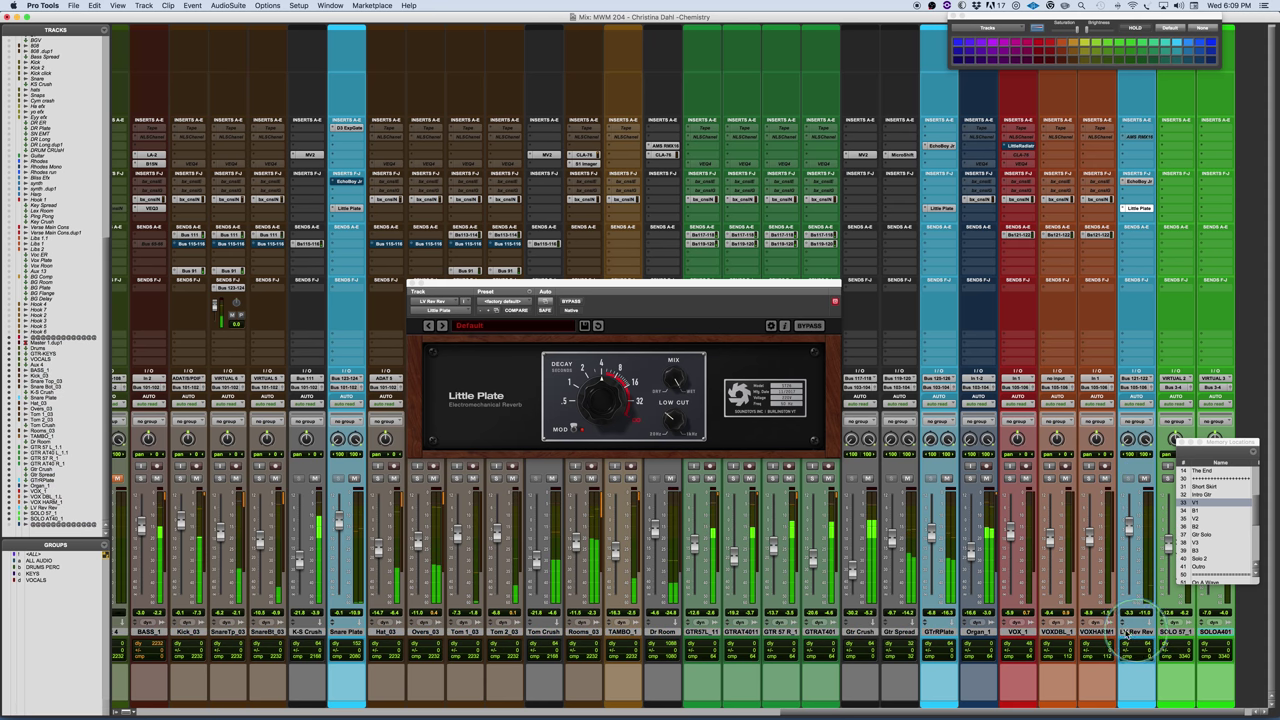
Select the GTRPlate, LV Rev Rev and Snare Plate tracks and solo VOX_1.
{"action": "left_click", "coordinate": [940, 632], "text": "super"}
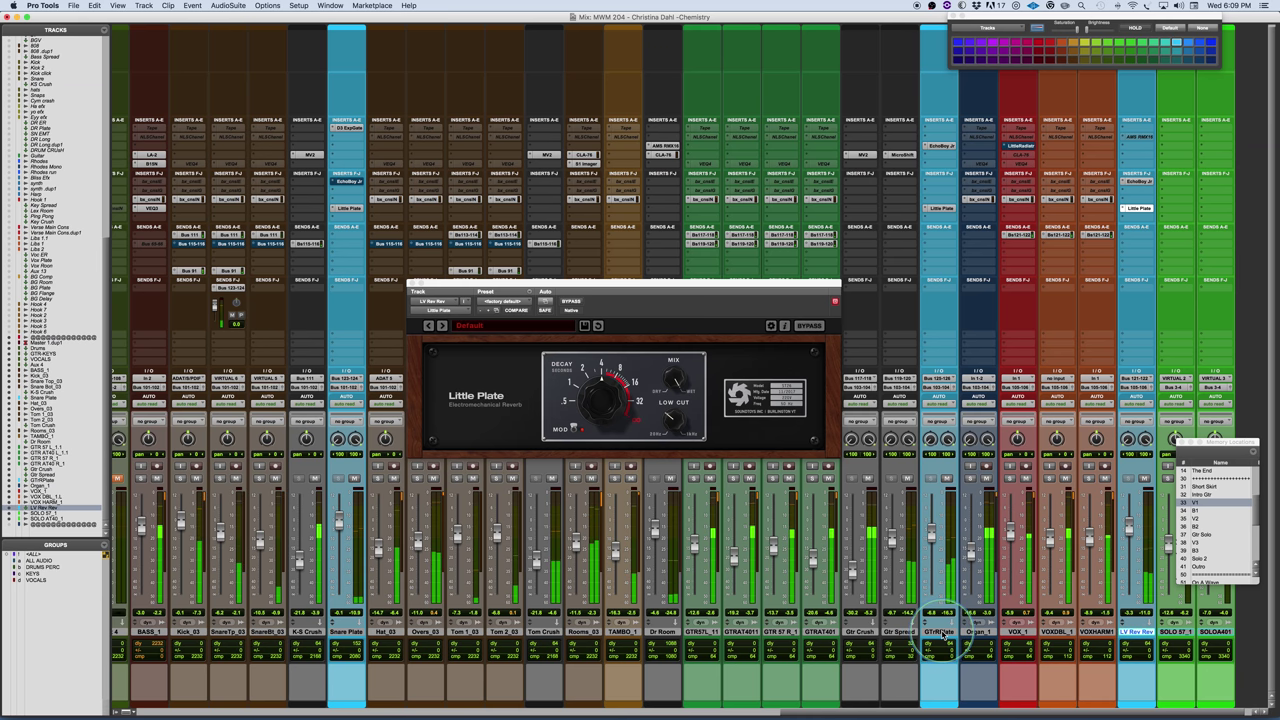
{"action": "left_click", "coordinate": [334, 632], "text": "super"}
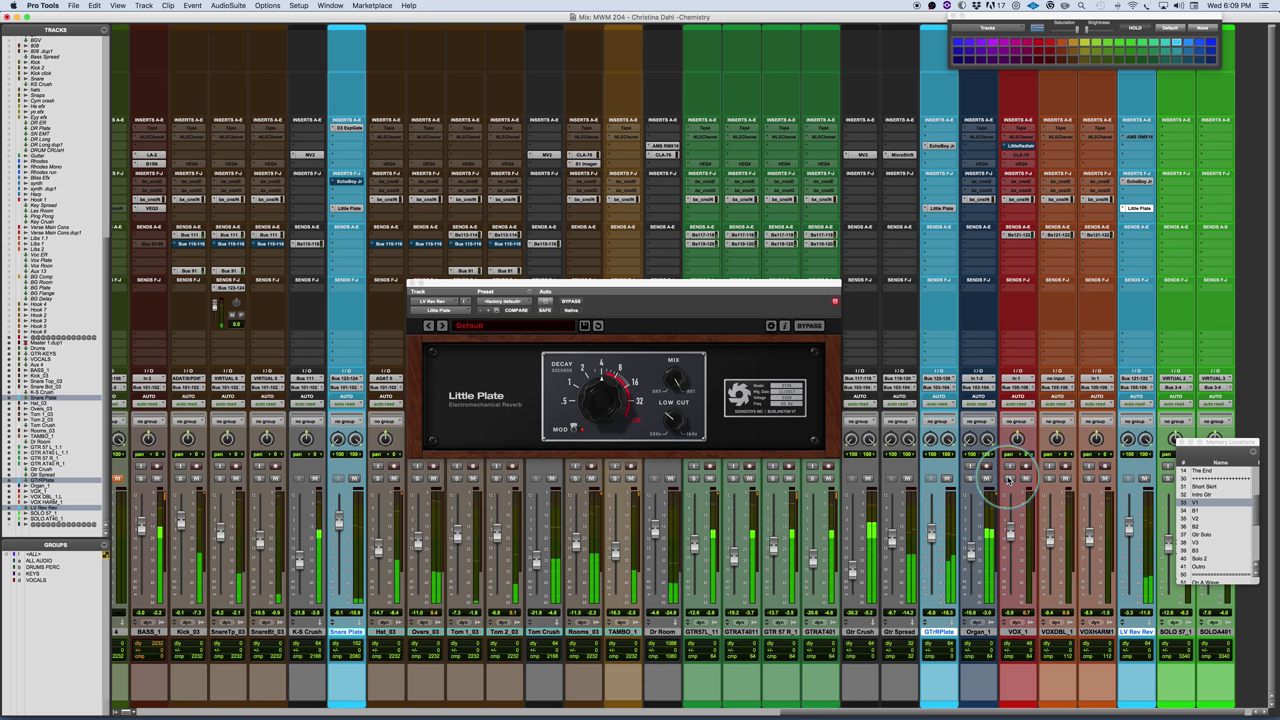
{"action": "left_click", "coordinate": [1009, 478]}
Raise the LV Rev Rev Little Plate decay to a longer setting near 16.
{"action": "left_click_drag", "start_coordinate": [753, 287], "coordinate": [792, 286]}
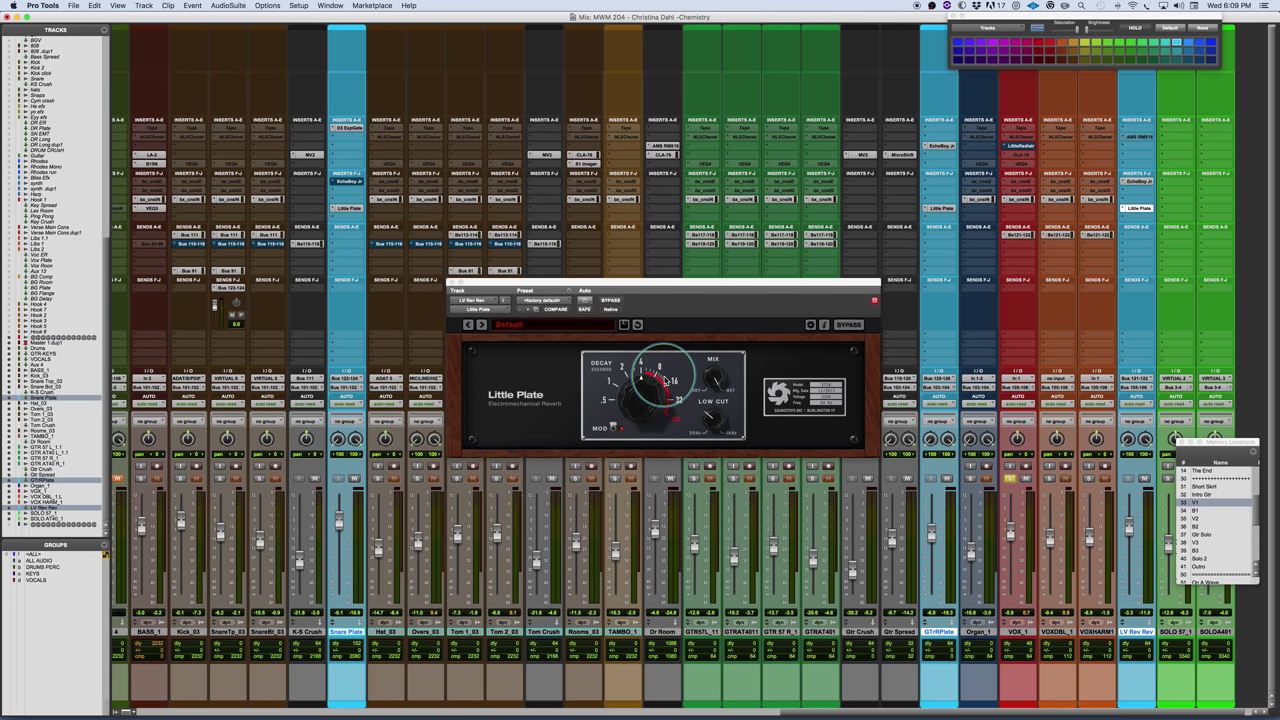
{"action": "left_click_drag", "start_coordinate": [673, 378], "coordinate": [643, 412]}
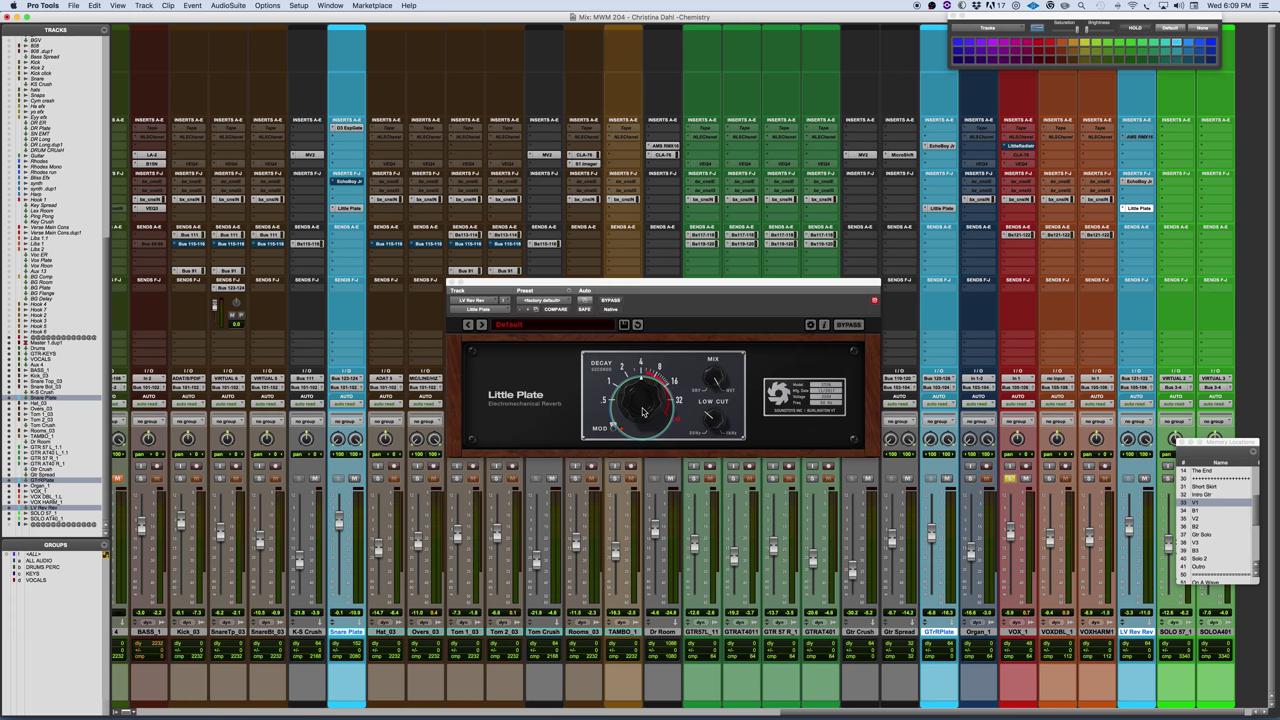
{"action": "left_click", "coordinate": [639, 298]}
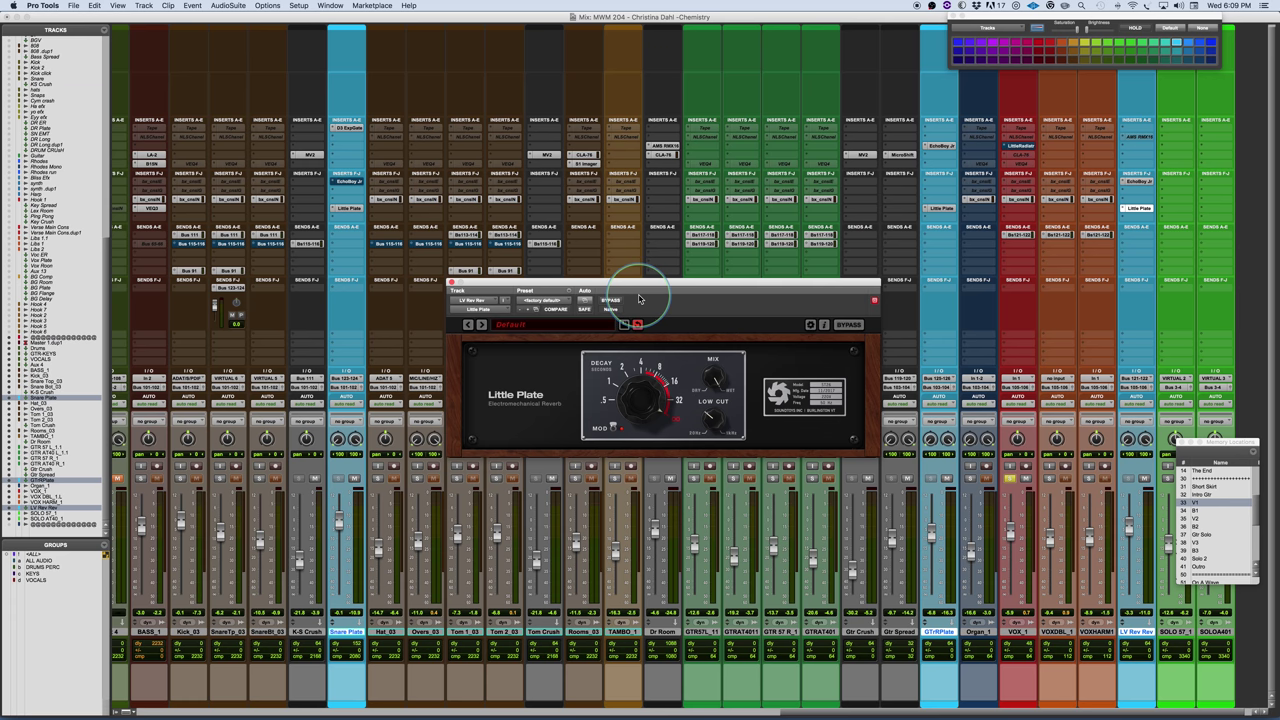
{"action": "left_click", "coordinate": [1017, 487]}
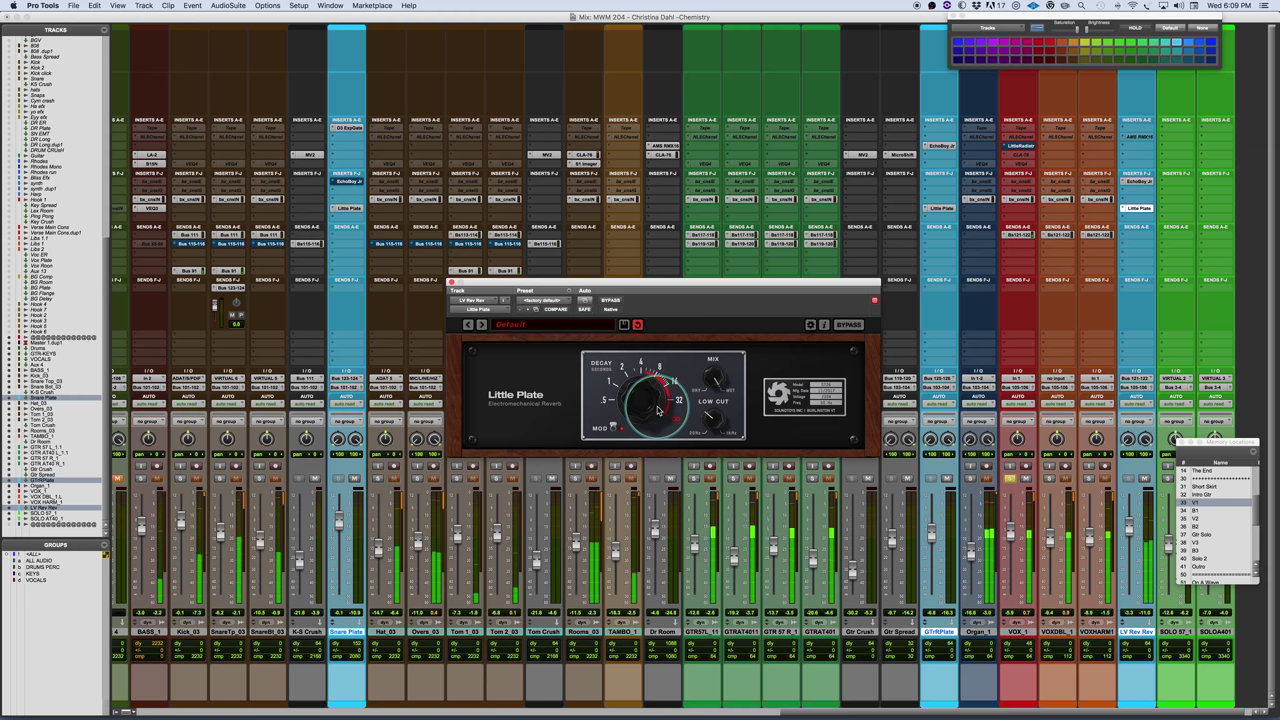
Sweep the vocal plate's decay by ear, bringing it down from near 16 to a shorter setting.
{"action": "left_click_drag", "start_coordinate": [658, 410], "coordinate": [650, 409]}
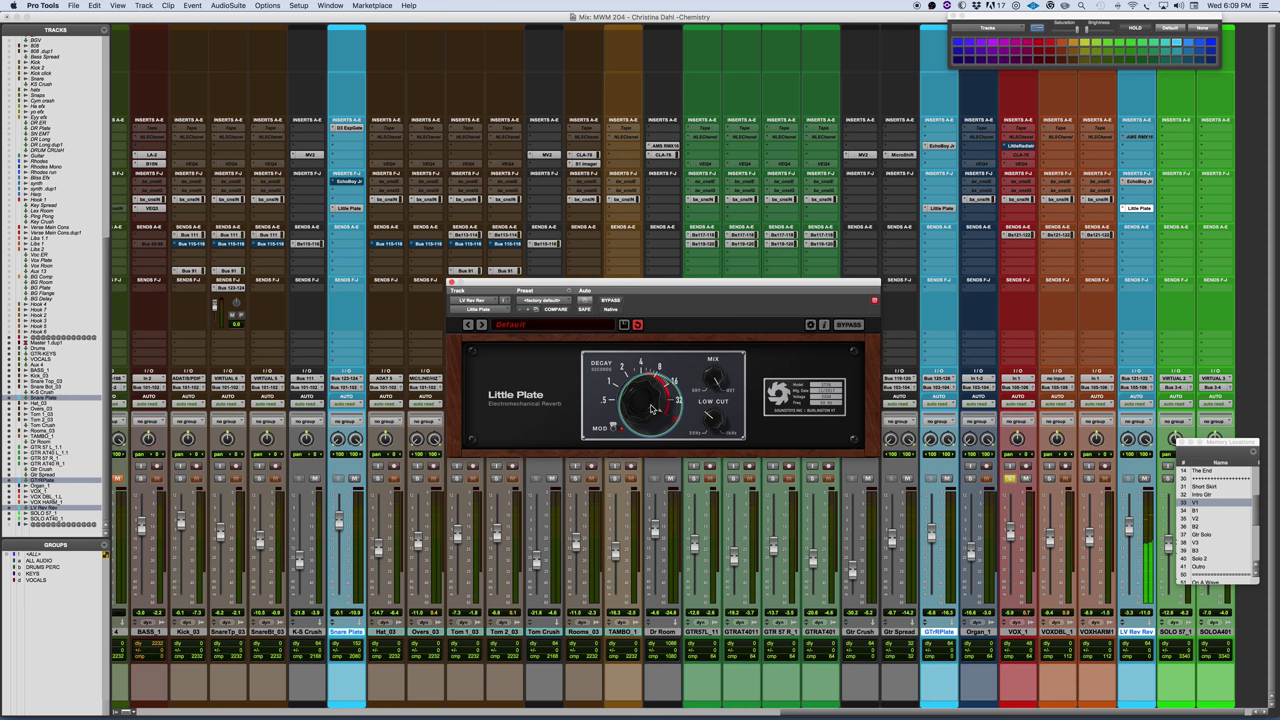
{"action": "left_click_drag", "start_coordinate": [651, 408], "coordinate": [630, 452]}
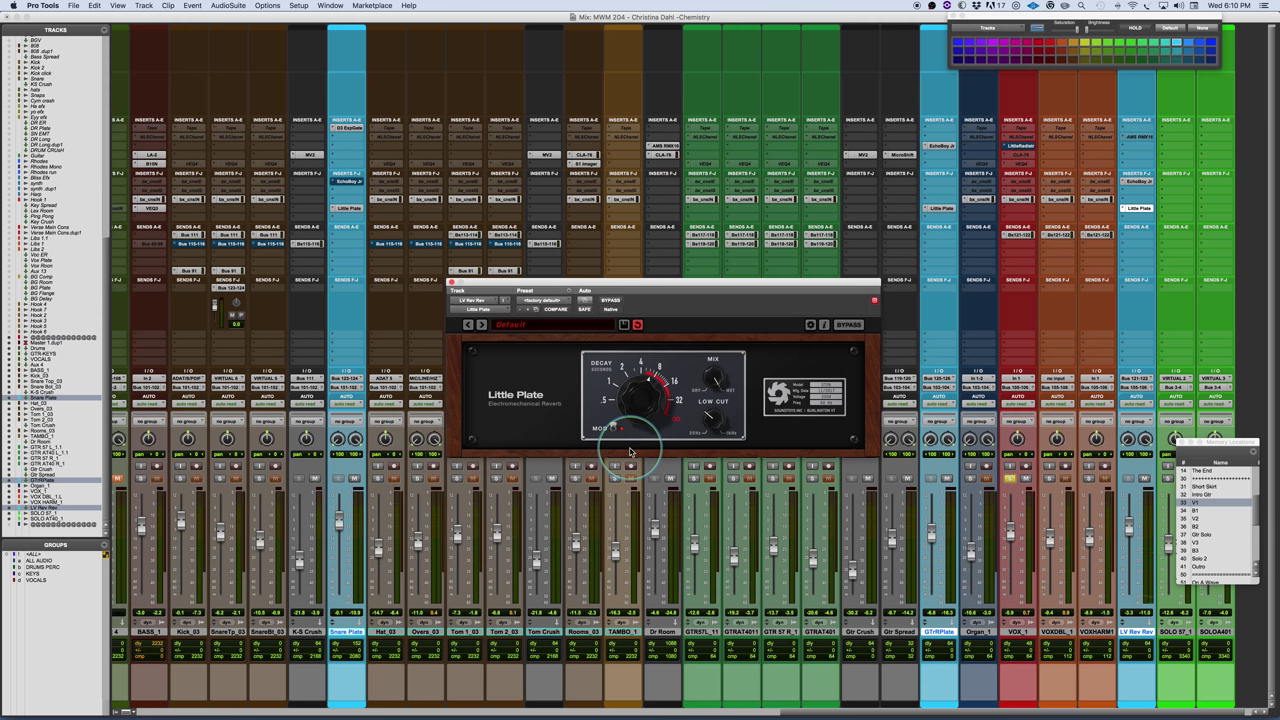
{"action": "left_click_drag", "start_coordinate": [630, 452], "coordinate": [637, 410]}
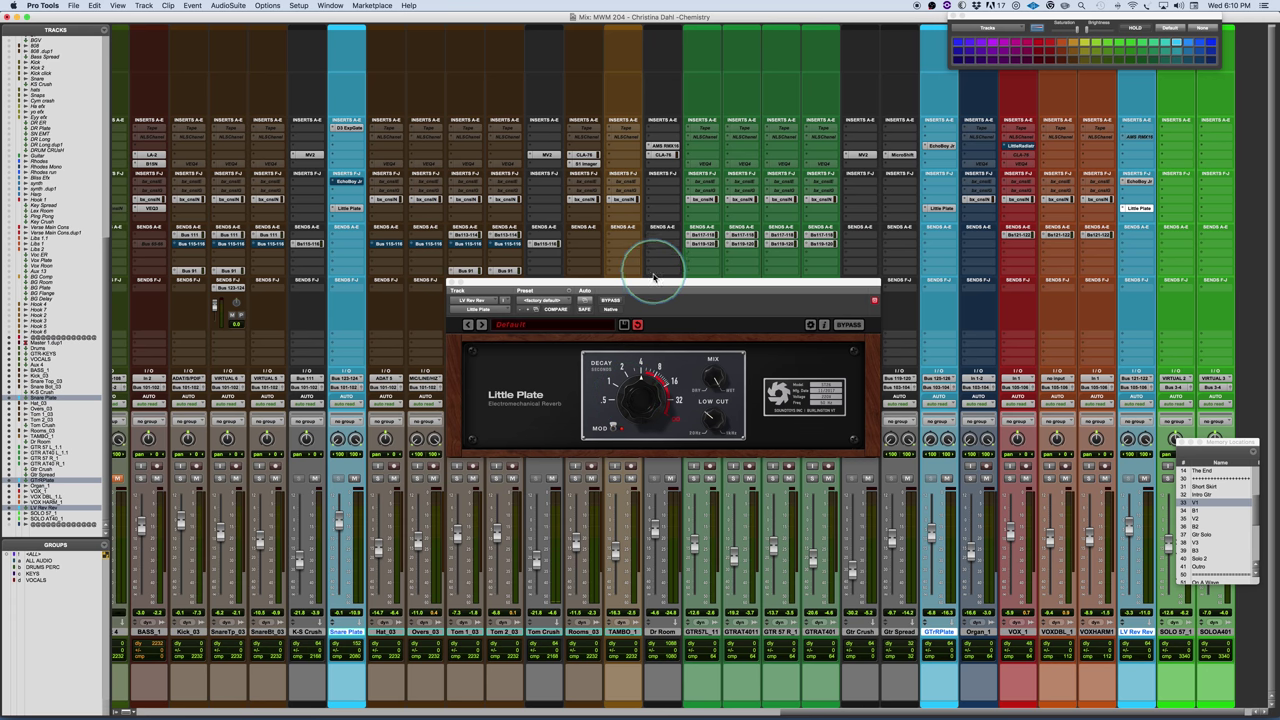
{"action": "left_click_drag", "start_coordinate": [653, 282], "coordinate": [834, 234]}
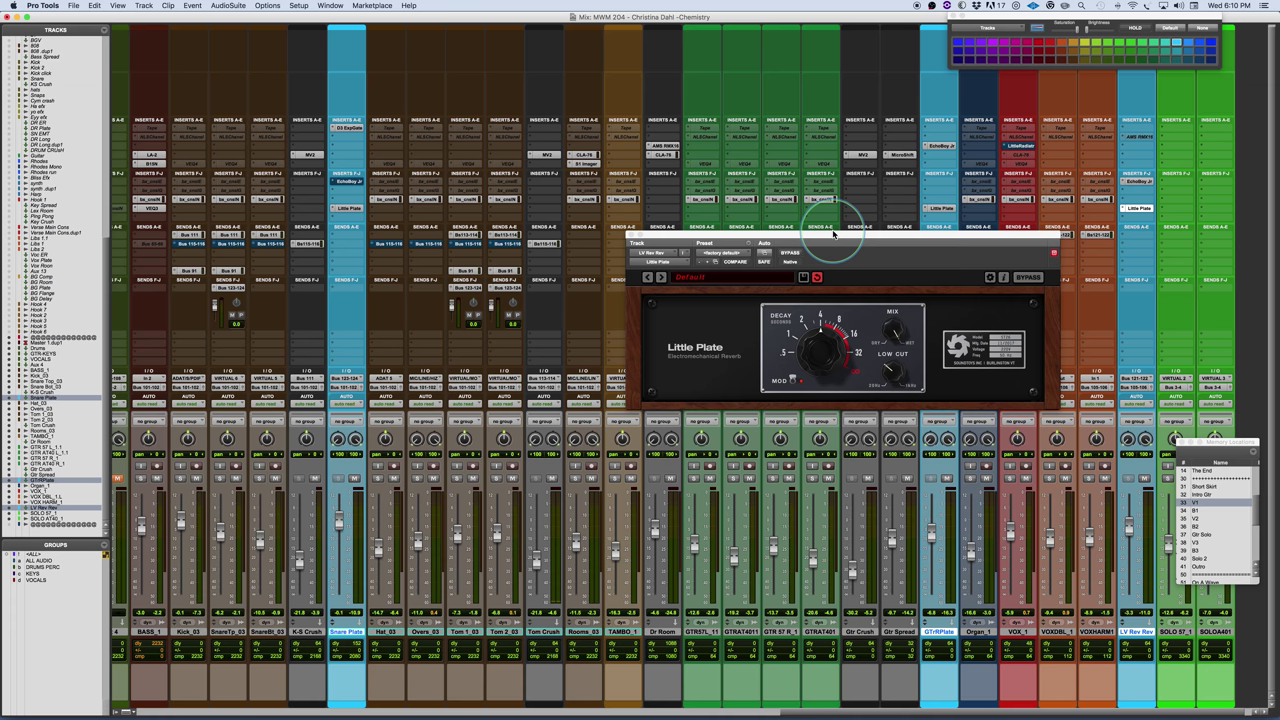
{"action": "left_click_drag", "start_coordinate": [833, 234], "coordinate": [704, 274]}
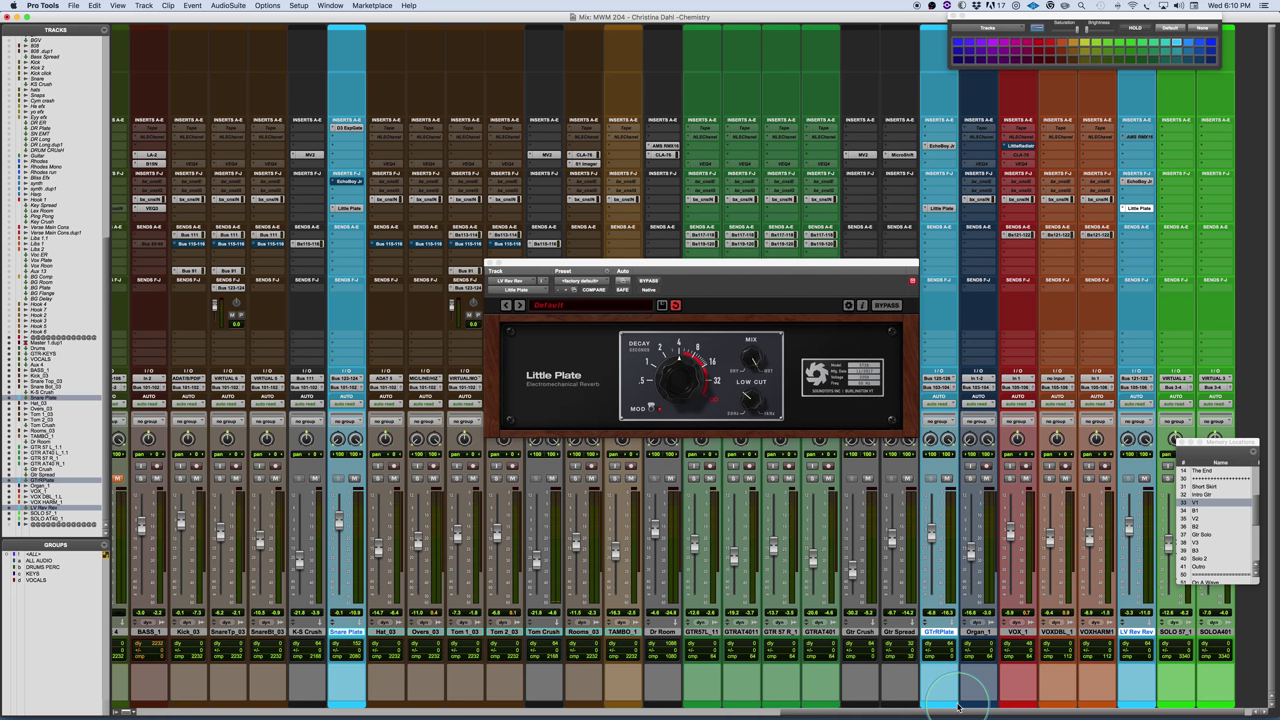
Solo the guitar tracks GTR57L_11, GTRAT4011, GTR 57 R_1 and the rest.
{"action": "left_click", "coordinate": [694, 478]}
{"action": "left_click", "coordinate": [733, 478]}
{"action": "left_click", "coordinate": [772, 478]}
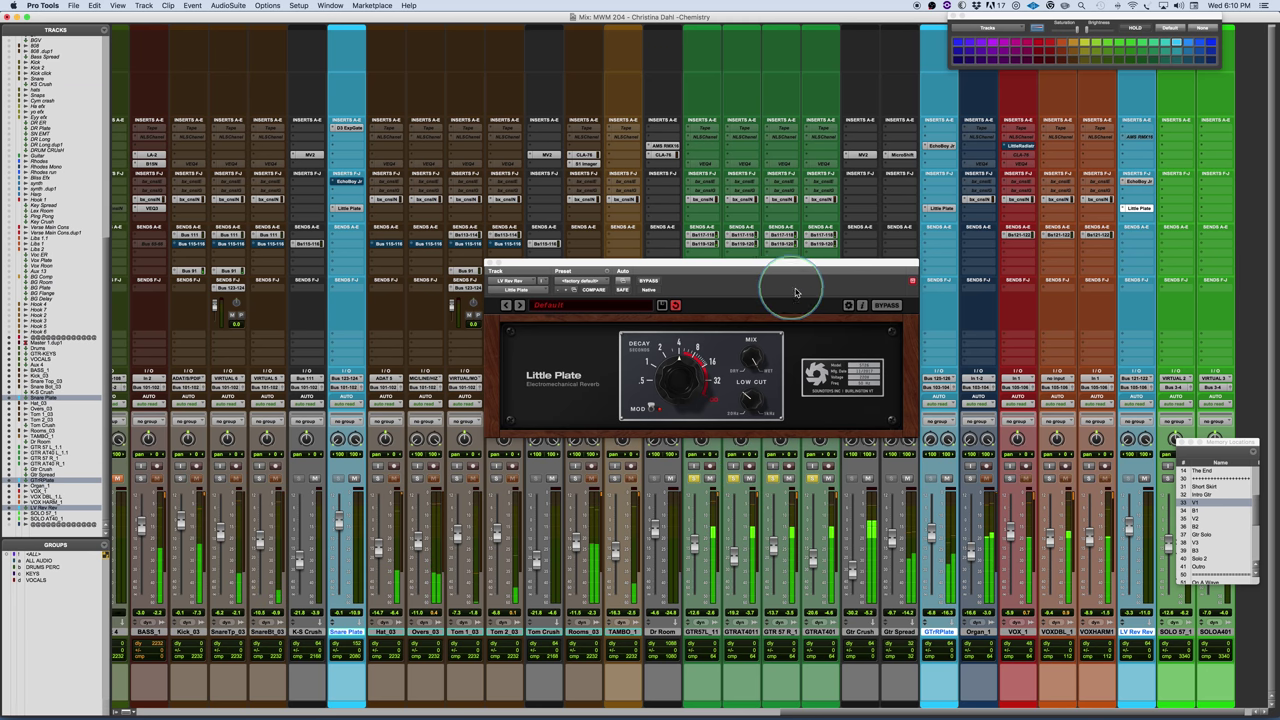
Bring up the GTRPlate track's Little Plate in the plug-in window.
{"action": "left_click_drag", "start_coordinate": [812, 272], "coordinate": [760, 323]}
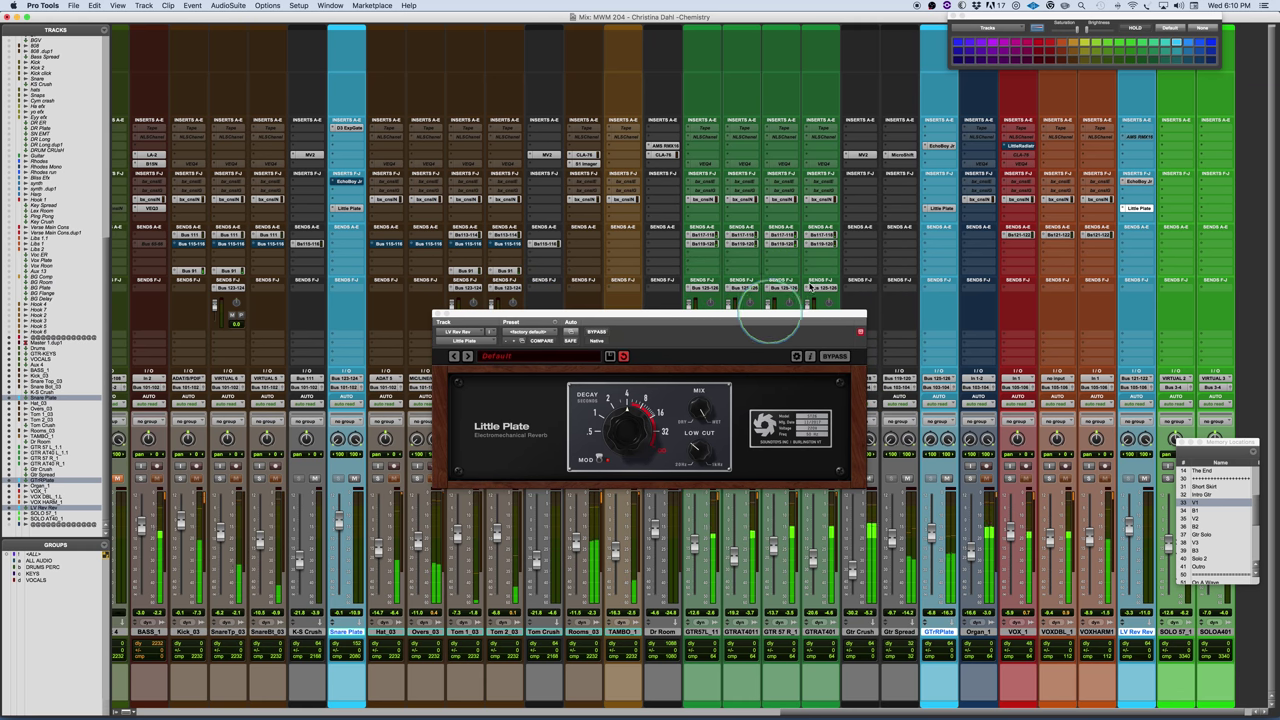
{"action": "left_click", "coordinate": [942, 209]}
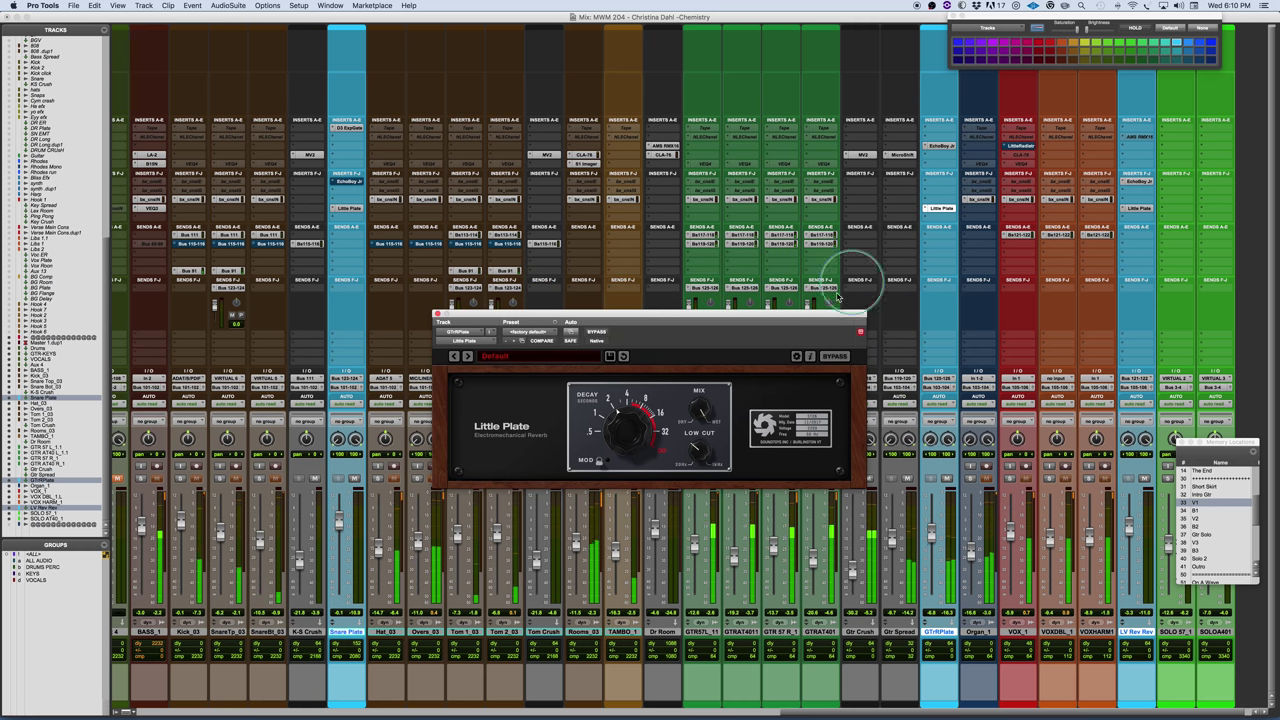
{"action": "left_click_drag", "start_coordinate": [740, 315], "coordinate": [733, 259]}
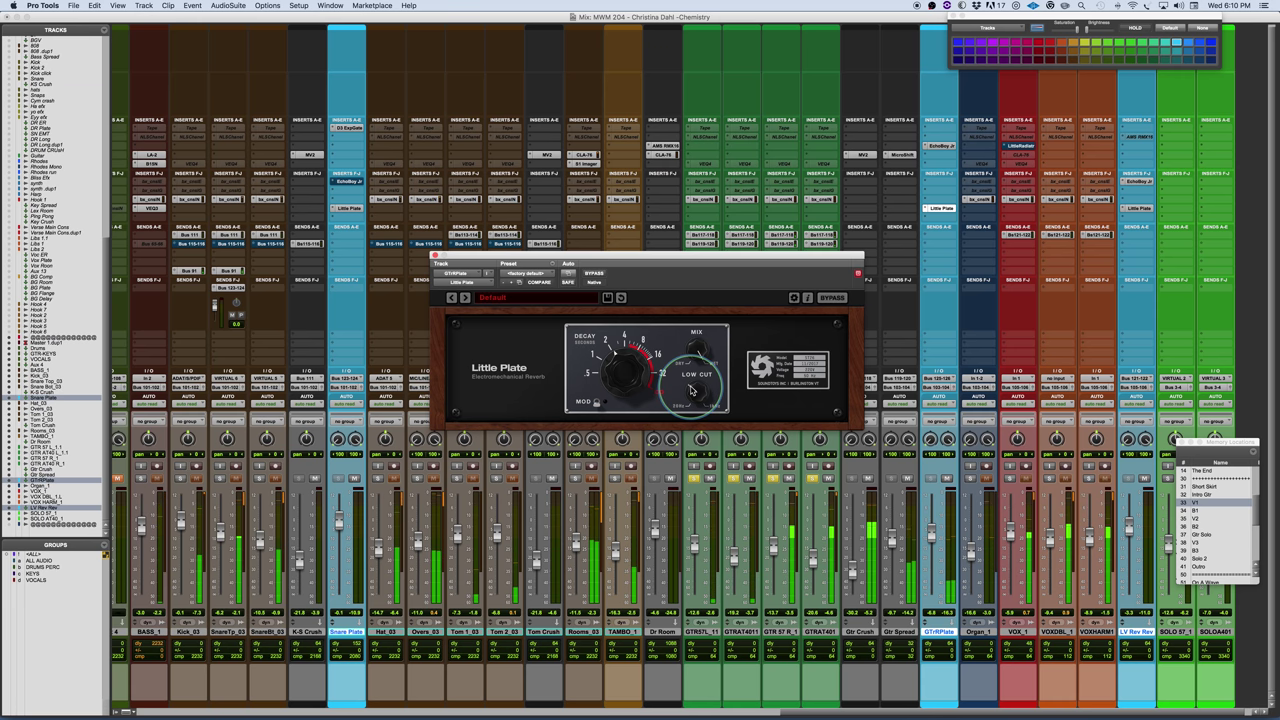
{"action": "left_click_drag", "start_coordinate": [693, 257], "coordinate": [717, 260]}
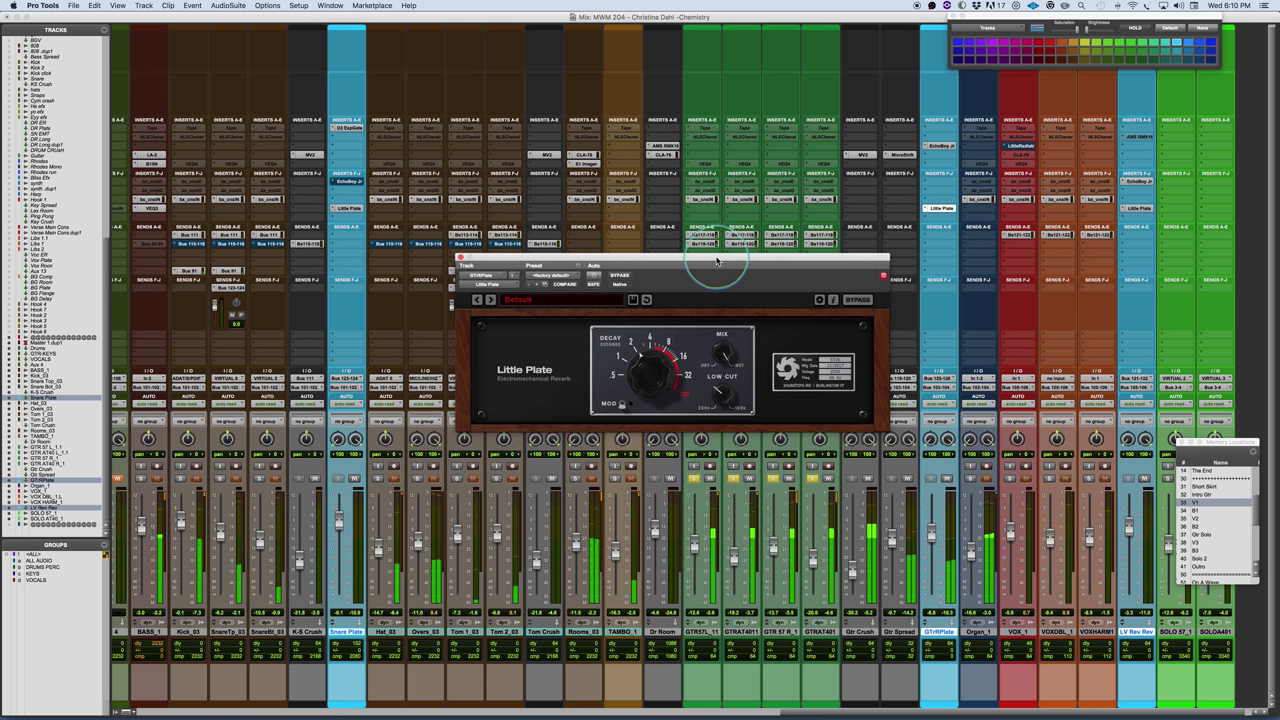
{"action": "left_click", "coordinate": [940, 146]}
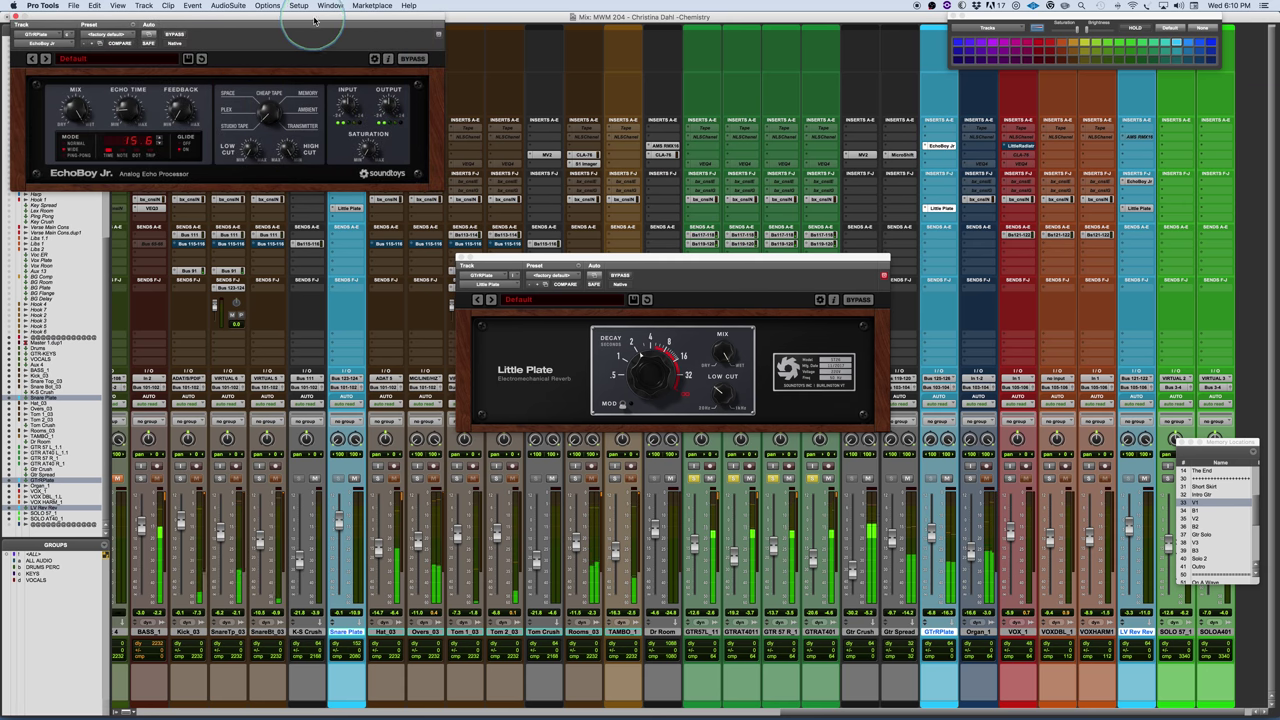
{"action": "left_click_drag", "start_coordinate": [314, 19], "coordinate": [734, 75]}
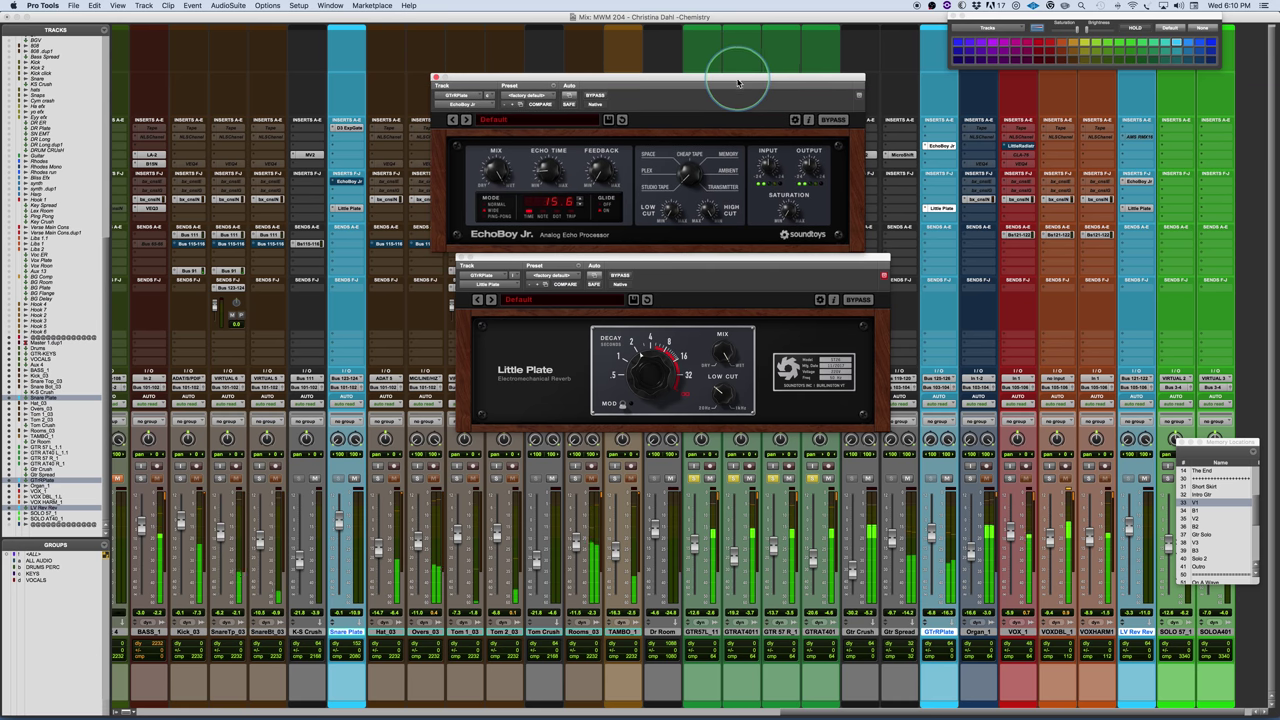
{"action": "left_click", "coordinate": [599, 96]}
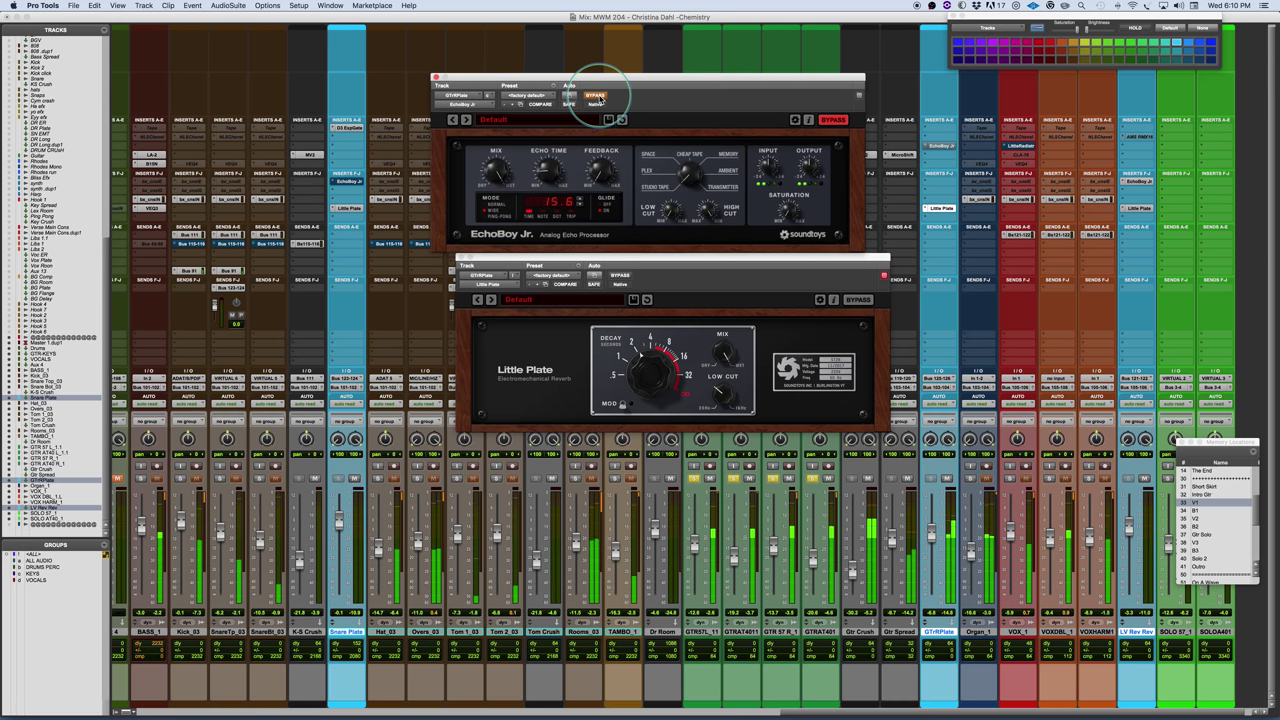
{"action": "left_click", "coordinate": [599, 96]}
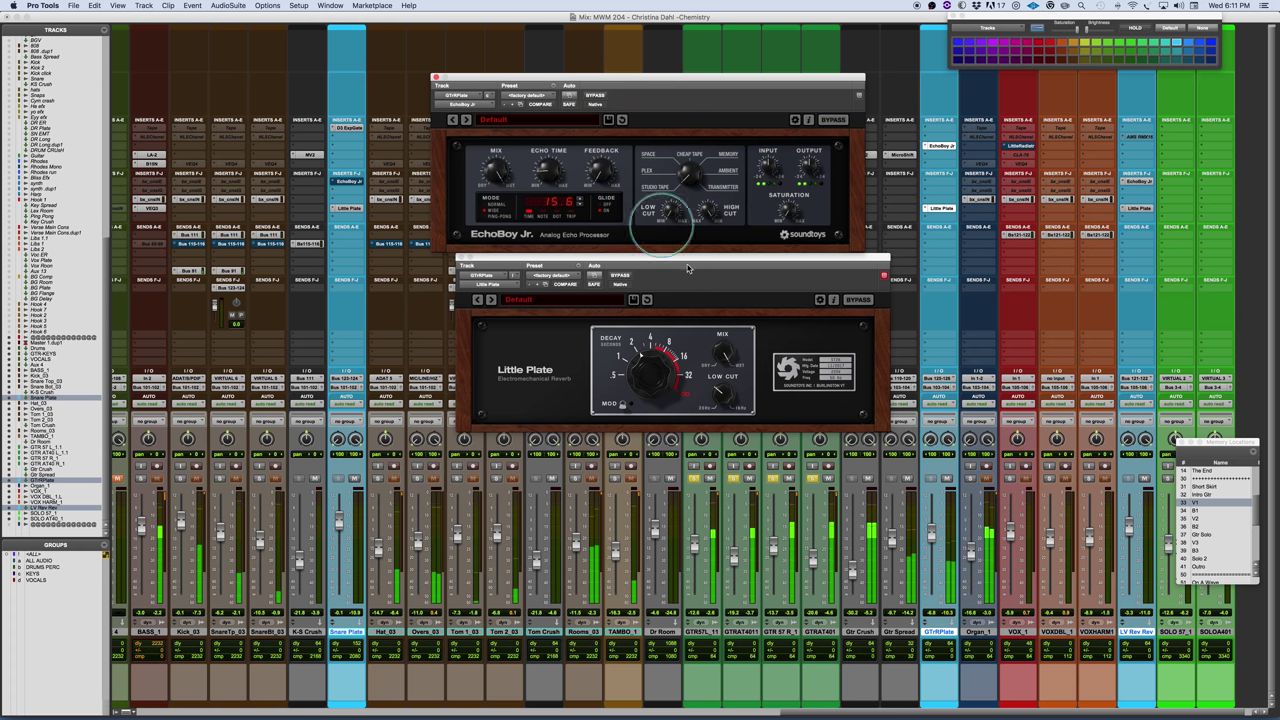
{"action": "left_click_drag", "start_coordinate": [728, 258], "coordinate": [728, 267]}
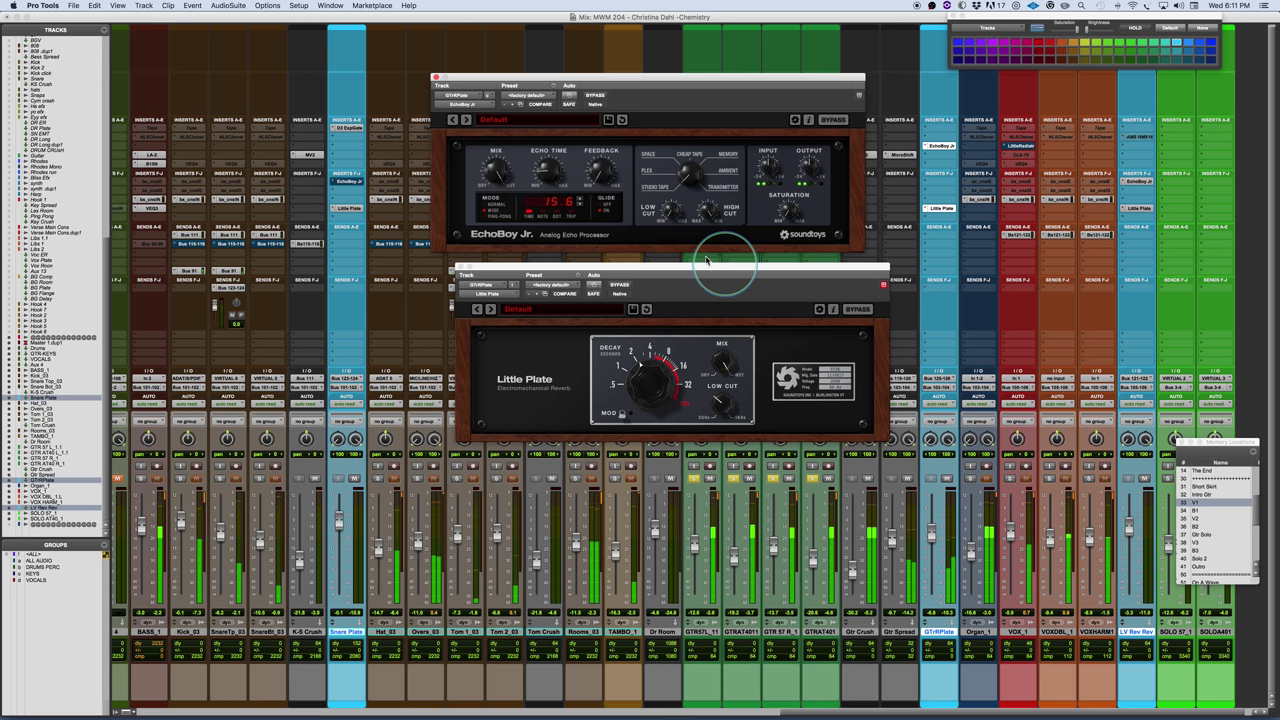
{"action": "left_click", "coordinate": [436, 77]}
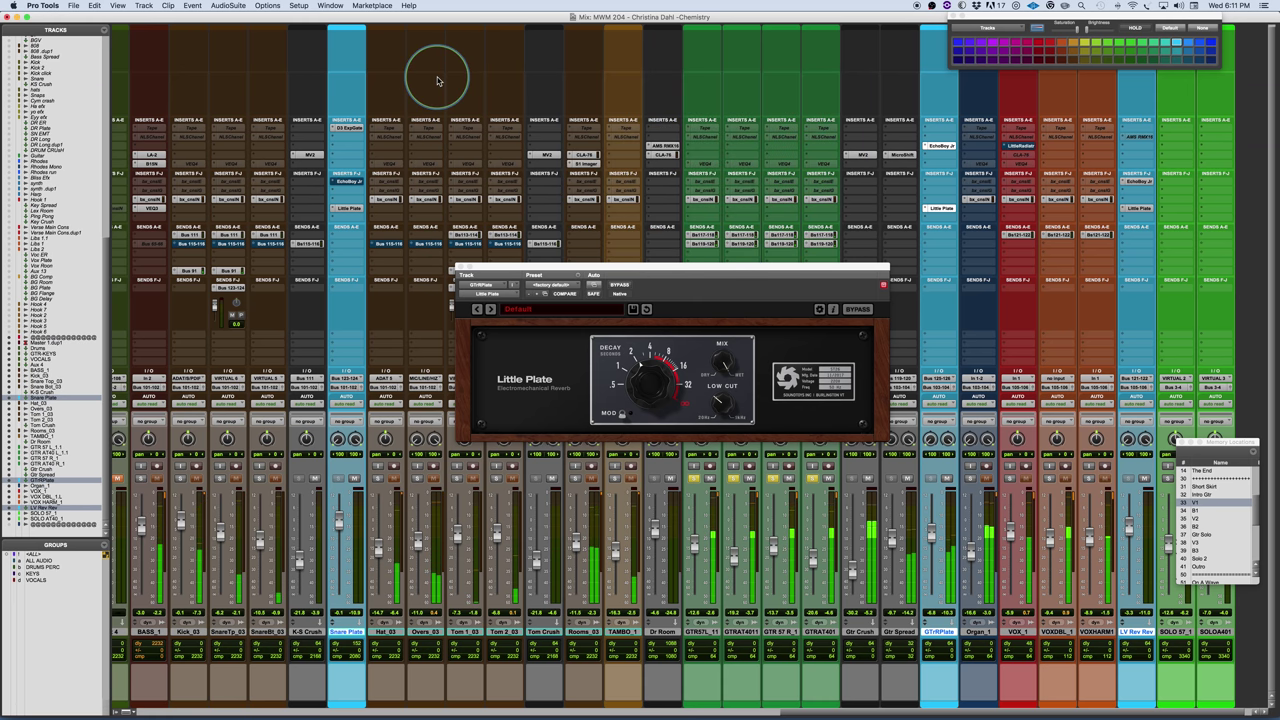
Sweep the GTRPlate Little Plate decay up toward 16, then back to a shorter setting.
{"action": "left_click", "coordinate": [787, 268]}
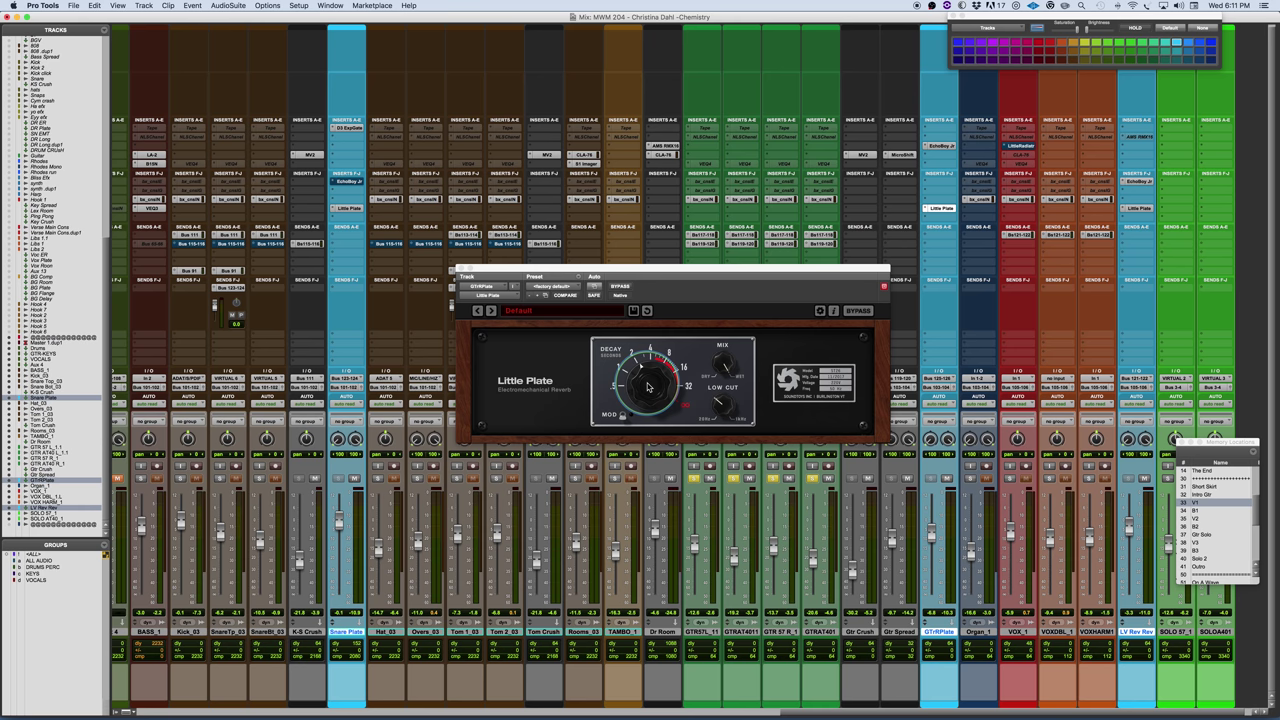
{"action": "left_click", "coordinate": [747, 271]}
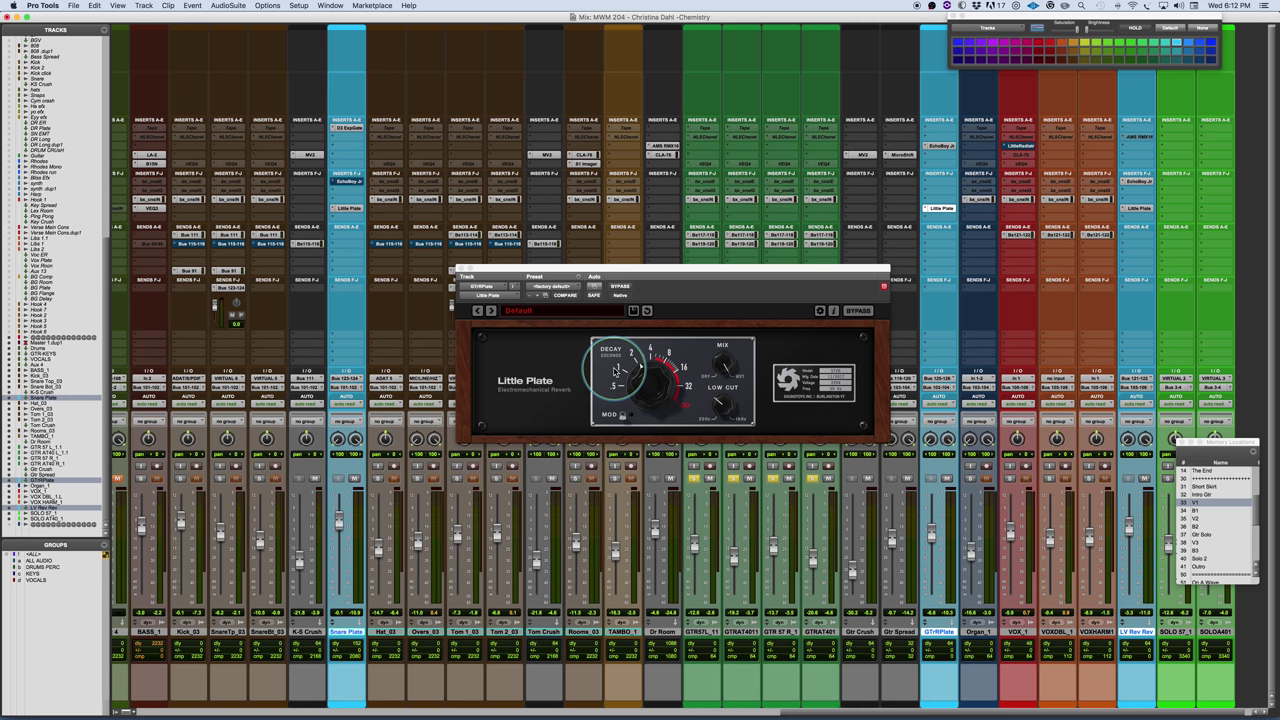
{"action": "left_click_drag", "start_coordinate": [615, 370], "coordinate": [679, 380]}
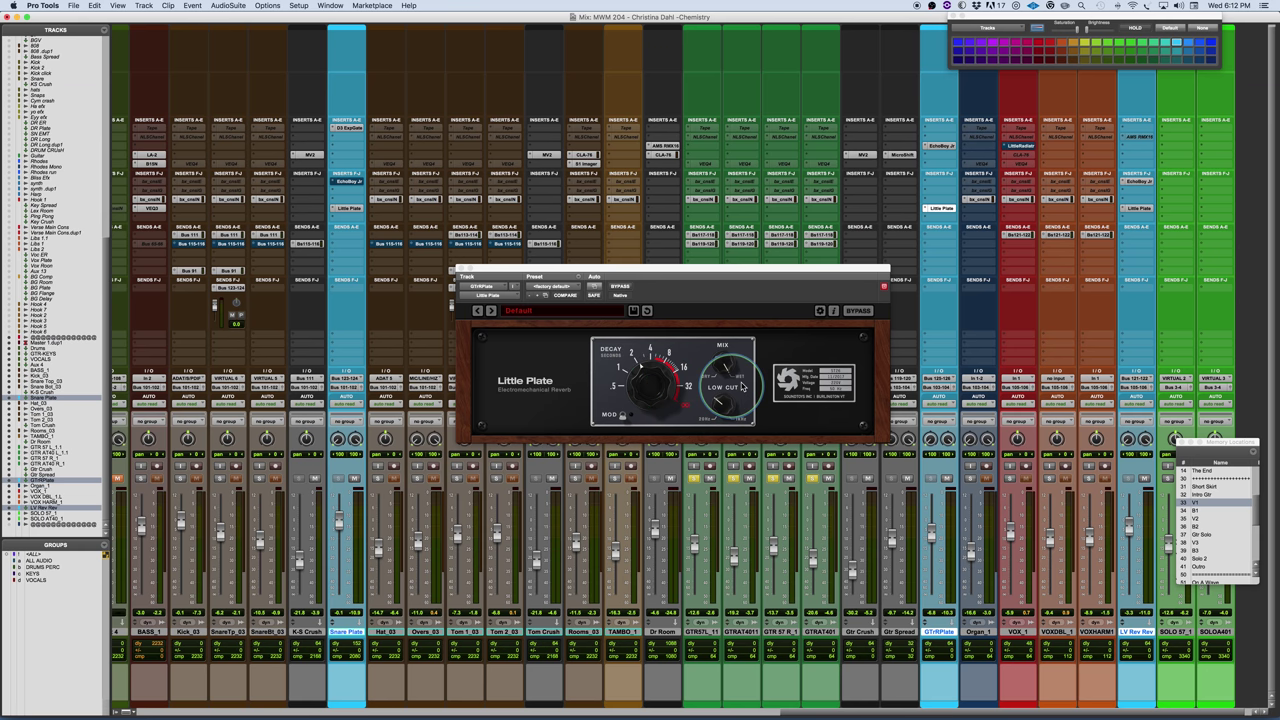